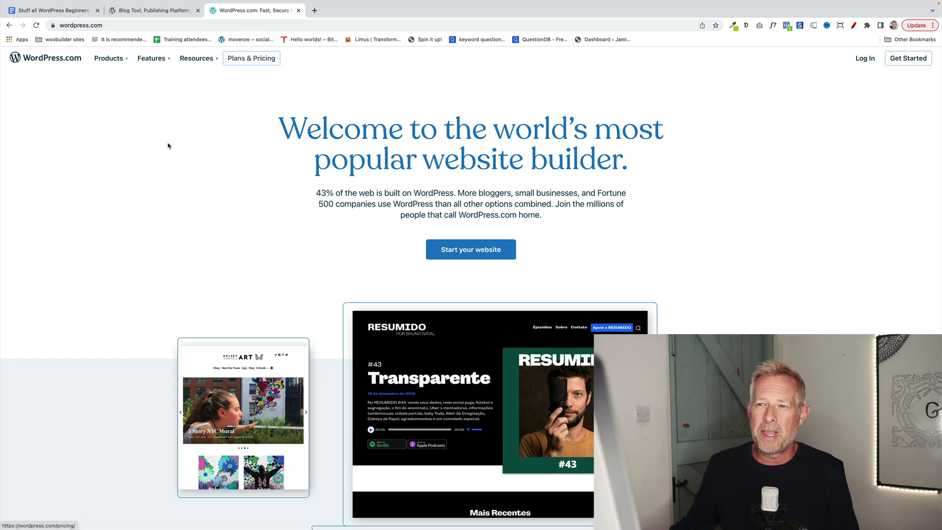
Compare the £5 Starter and £15 Pro plans, then switch to the WordPress.org homepage.
{"action": "scroll", "coordinate": [154, 309], "scroll_direction": "down", "scroll_amount": 2}
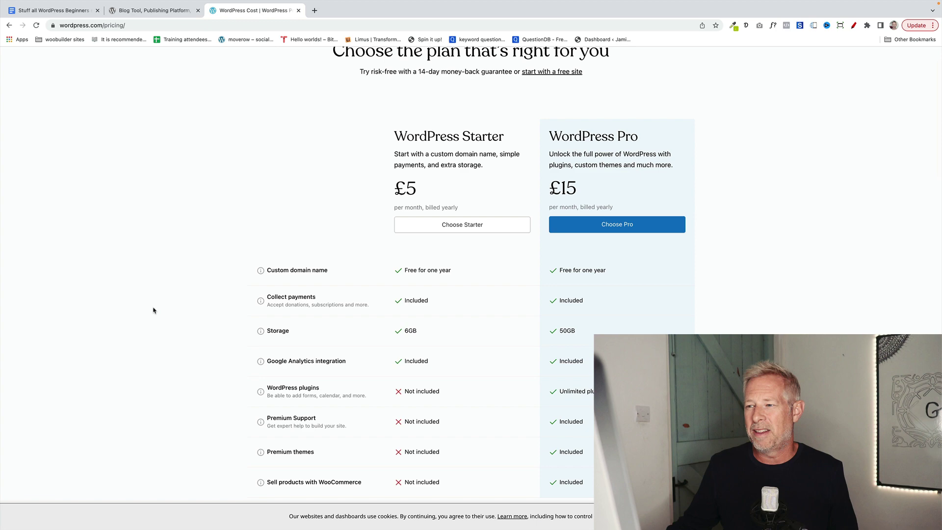
{"action": "scroll", "coordinate": [153, 310], "scroll_direction": "up", "scroll_amount": 2}
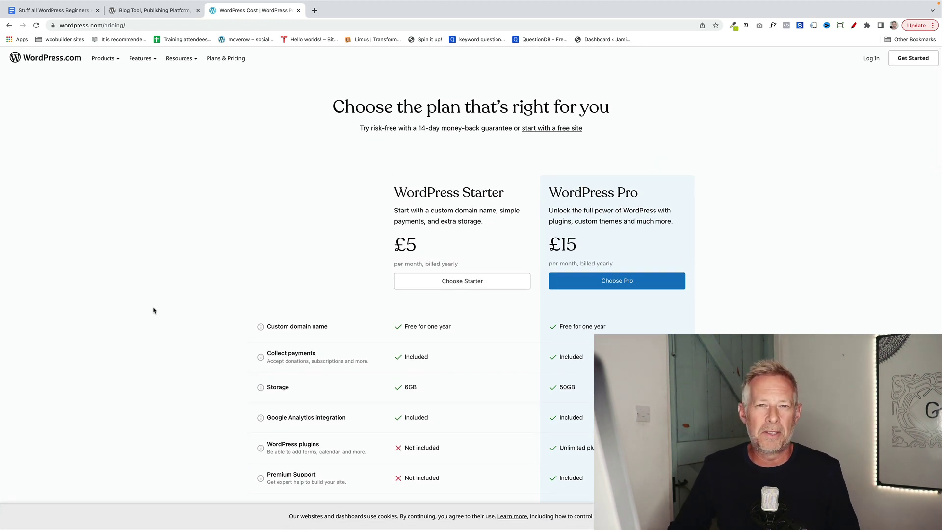
{"action": "key", "text": "ctrl+shift+Tab"}
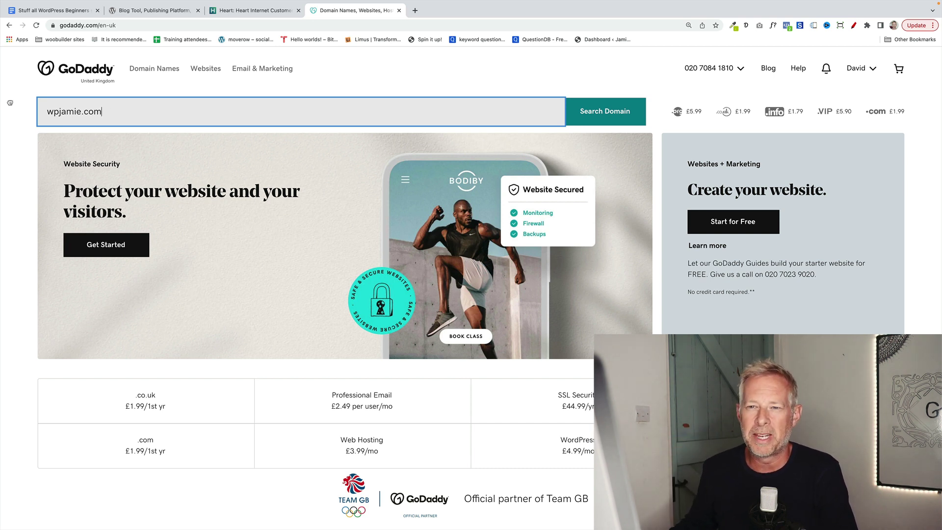
Look up wpjamie.com on GoDaddy to check availability and its £1.99 first-year price.
{"action": "left_click", "coordinate": [610, 119]}
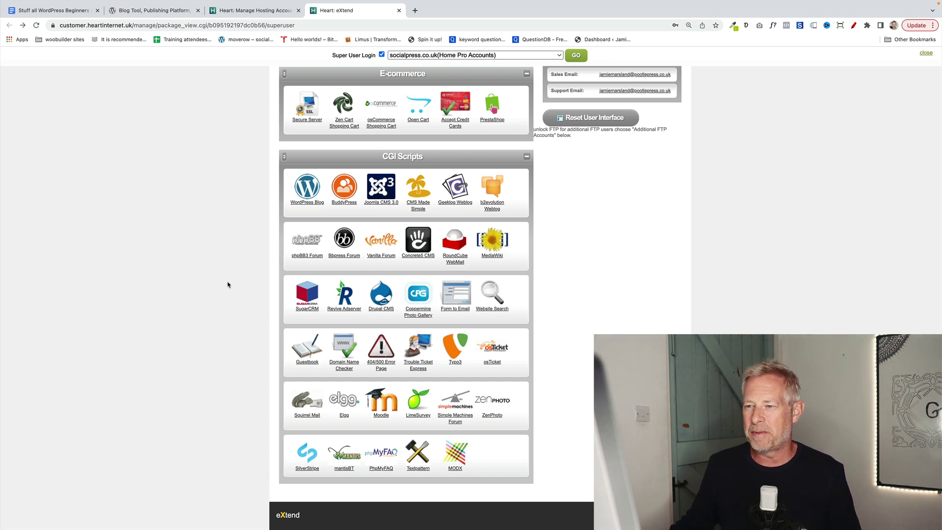
Install the WordPress Blog script into socialpress.co.uk's main directory, leaving the directory blank.
{"action": "left_click", "coordinate": [308, 194]}
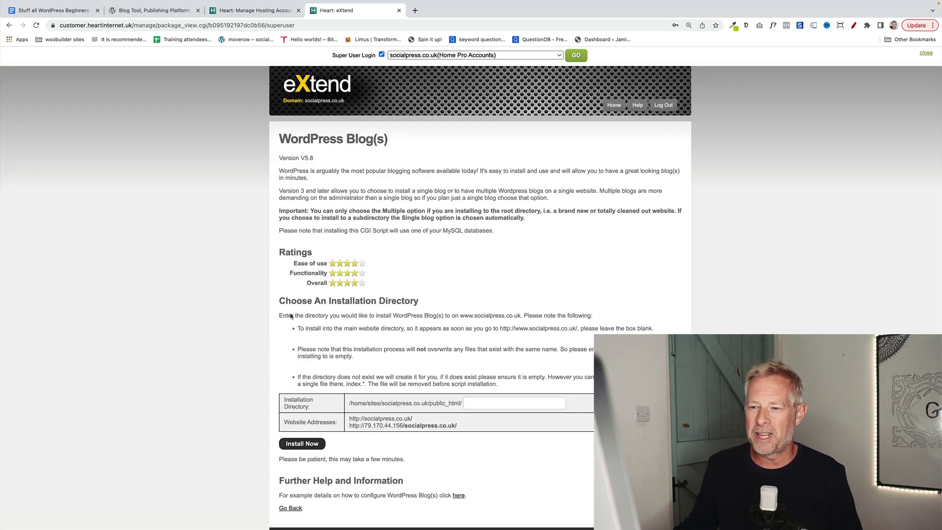
{"action": "scroll", "coordinate": [307, 421], "scroll_direction": "down", "scroll_amount": 1}
{"action": "left_click", "coordinate": [307, 421]}
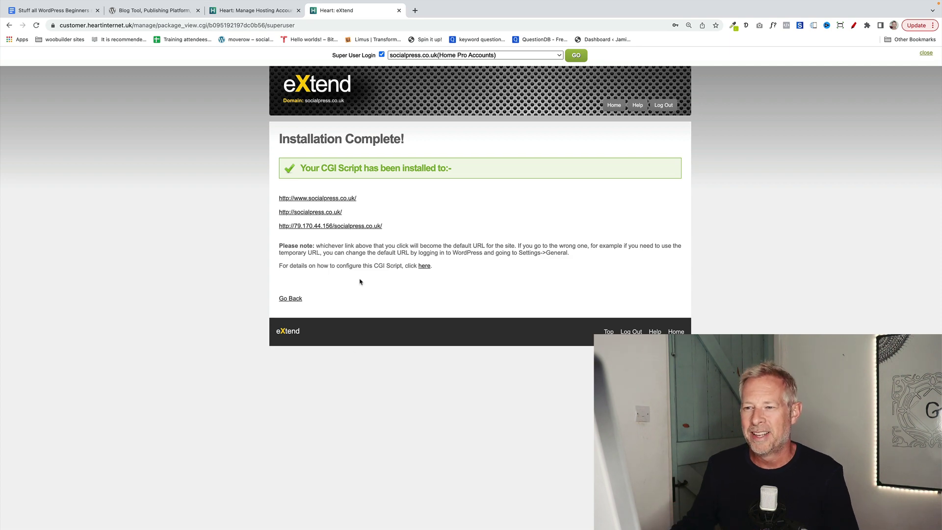
{"action": "left_click", "coordinate": [340, 198]}
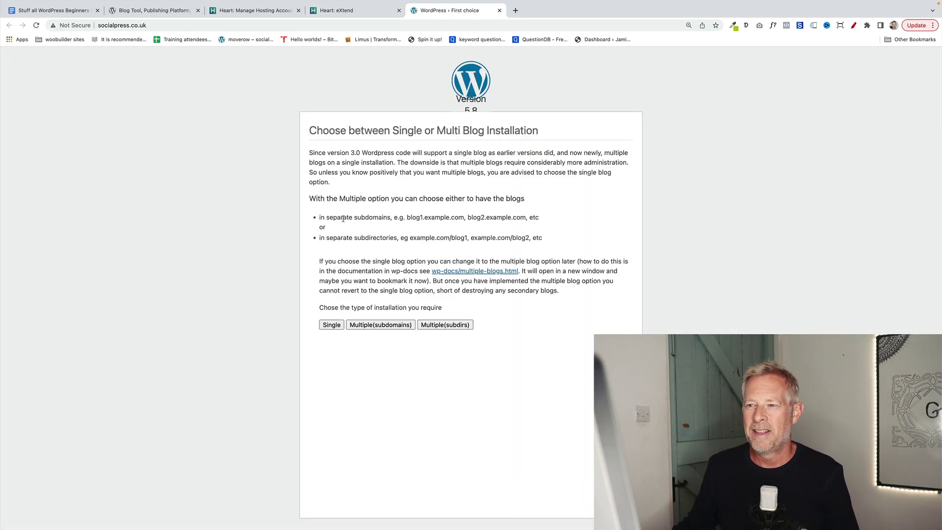
{"action": "left_click", "coordinate": [329, 326]}
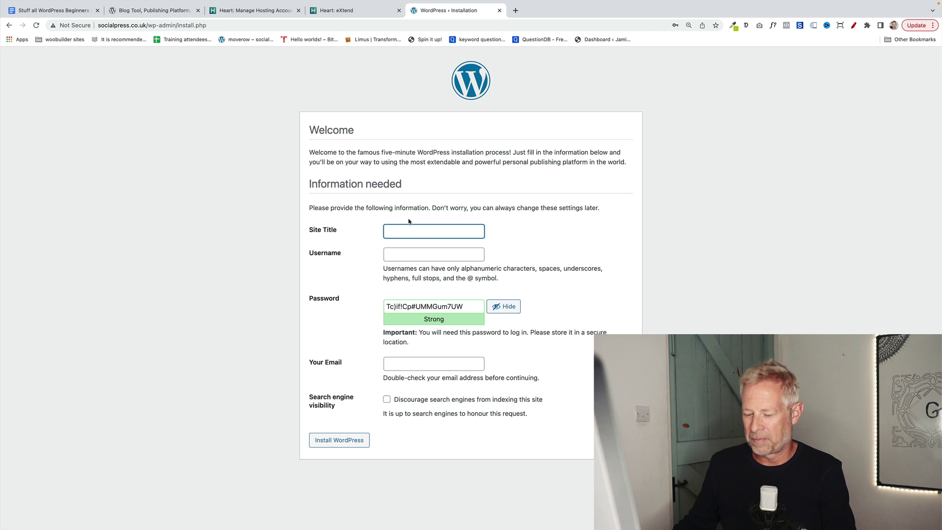
{"action": "type", "text": "socialpress"}
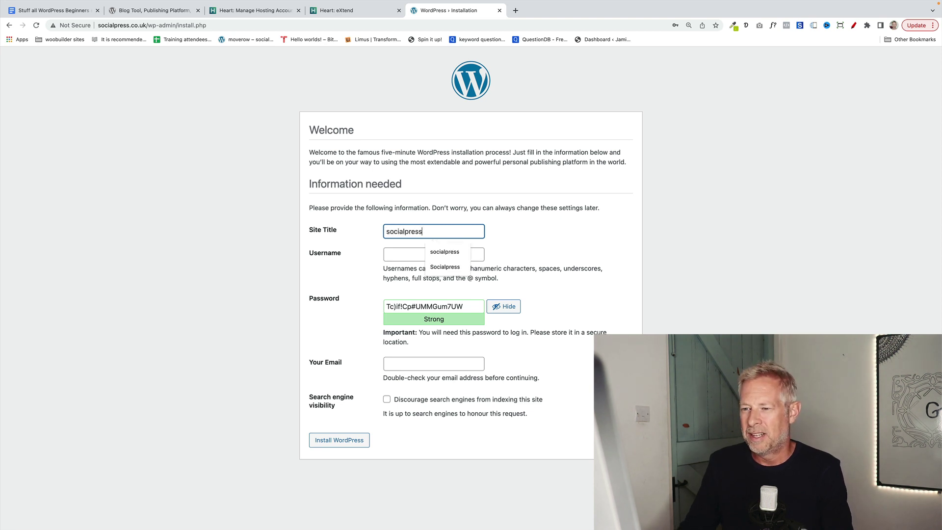
Enter the admin username and email, then run the WordPress installation.
{"action": "left_click", "coordinate": [387, 254]}
{"action": "type", "text": "jamies"}
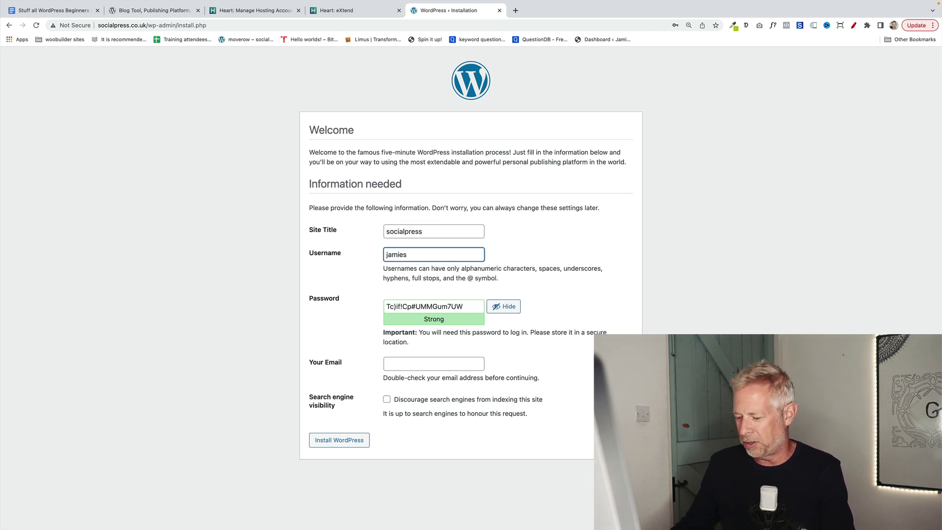
{"action": "key", "text": "BackSpace"}
{"action": "key", "text": "Tab"}
{"action": "left_click", "coordinate": [393, 364]}
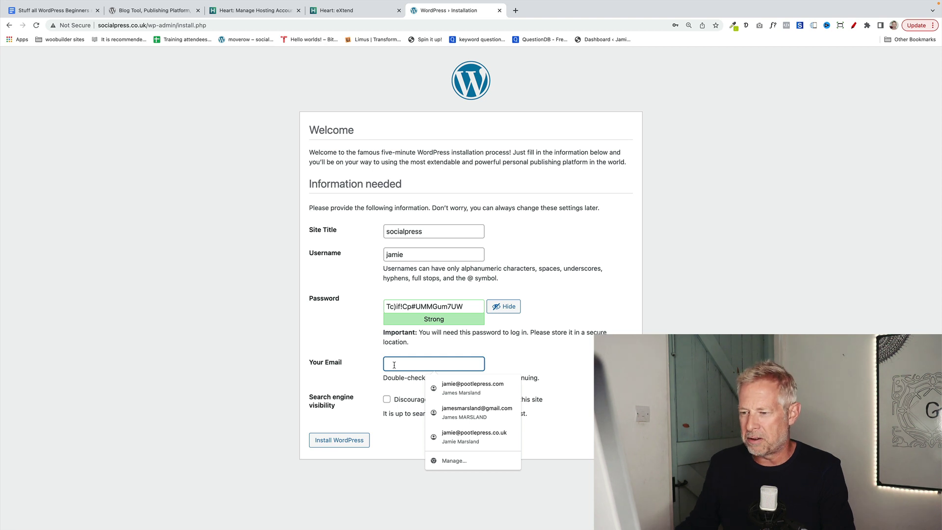
{"action": "left_click", "coordinate": [468, 388]}
{"action": "left_click", "coordinate": [339, 440]}
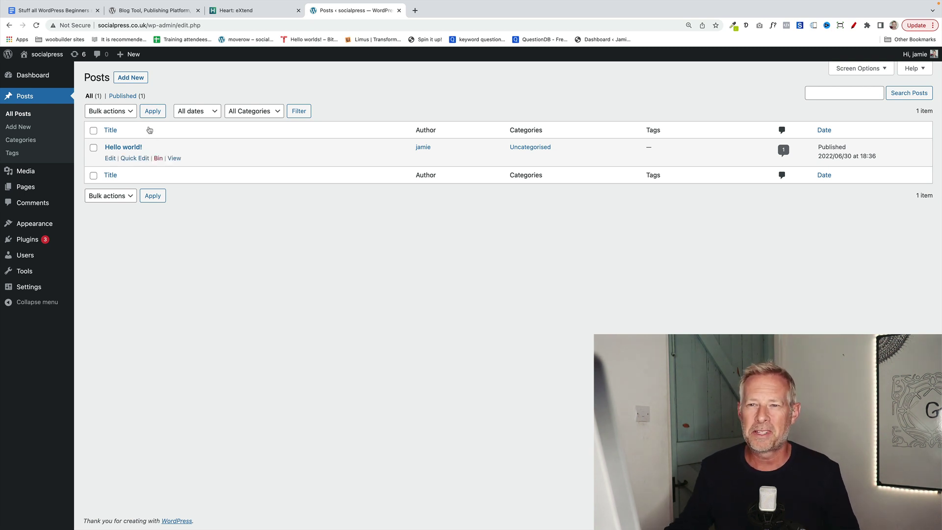
Visit the live socialpress site to see its Hello world! post.
{"action": "left_click", "coordinate": [48, 54]}
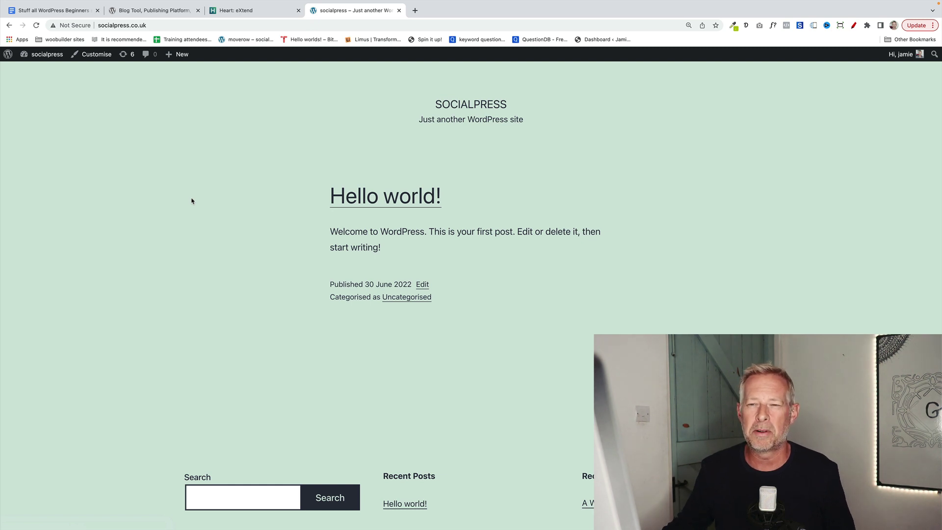
{"action": "mouse_move", "coordinate": [179, 58]}
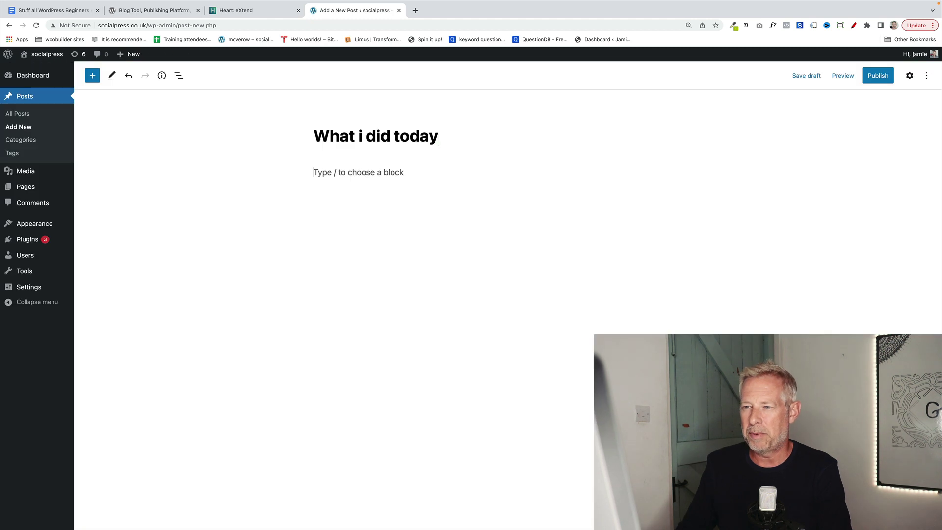
Publish the post 'What i did today' and check it sits above Hello world! on the homepage.
{"action": "type", "text": "lakd jfklajsd"}
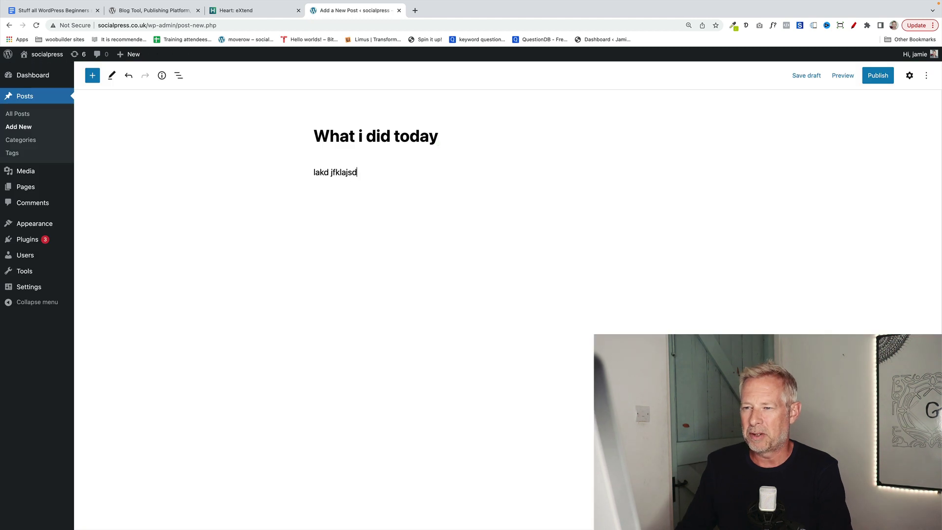
{"action": "type", "text": "lfk jlas djflkjaslfd jklaj dlkfsj lkasdjklf klasdf jklasdjkfljkl sadfj lkajslkfd lkas dljfk asdf."}
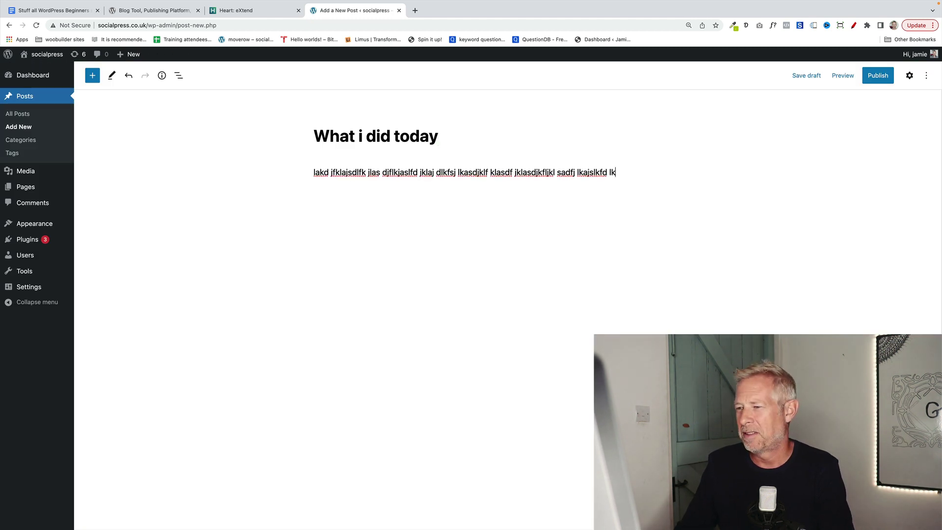
{"action": "left_click", "coordinate": [886, 77]}
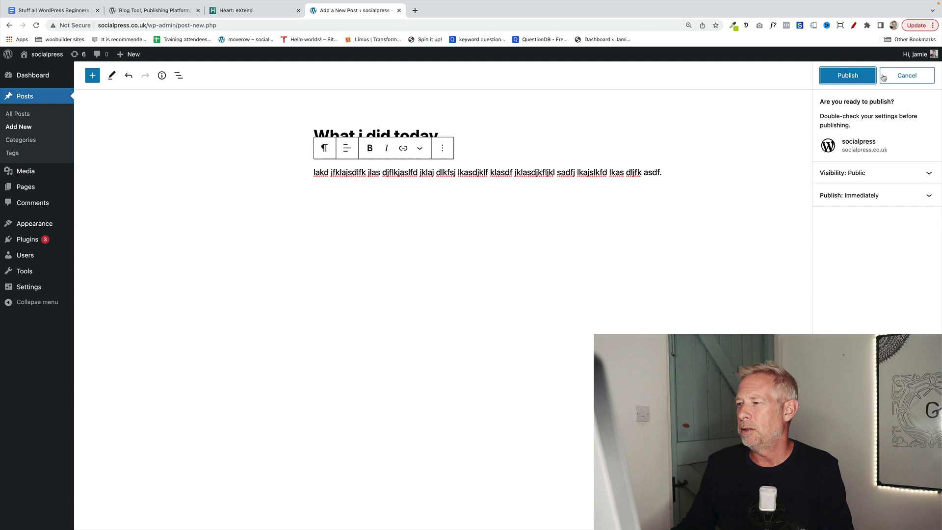
{"action": "left_click", "coordinate": [849, 75]}
{"action": "left_click", "coordinate": [60, 58]}
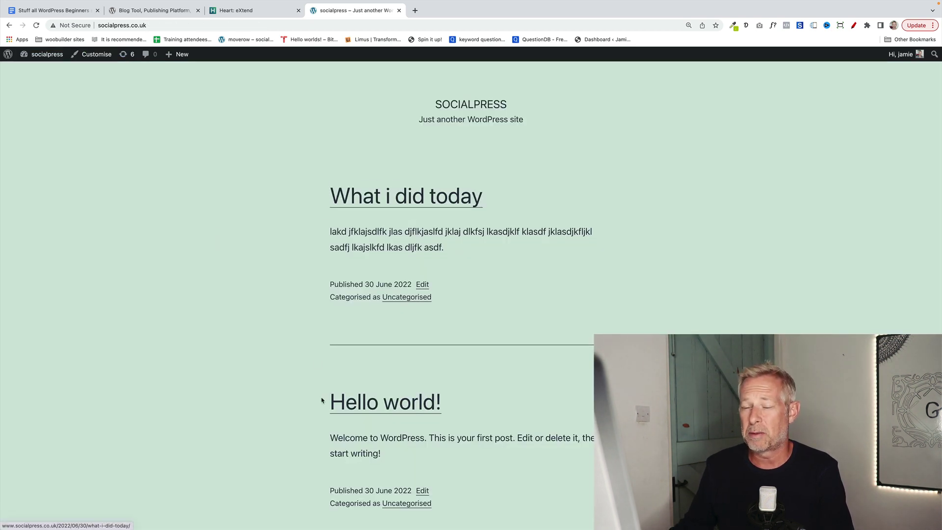
{"action": "scroll", "coordinate": [323, 405], "scroll_direction": "down", "scroll_amount": 2}
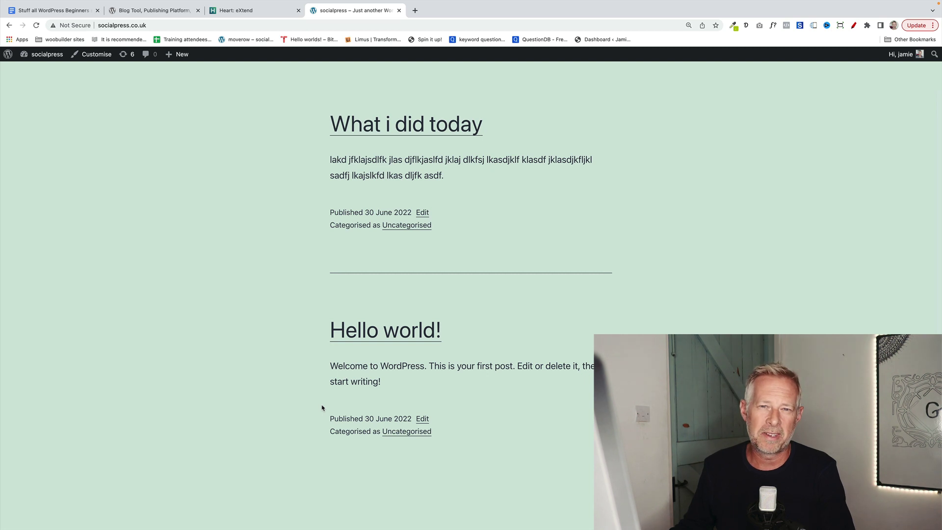
{"action": "scroll", "coordinate": [323, 407], "scroll_direction": "up", "scroll_amount": 2}
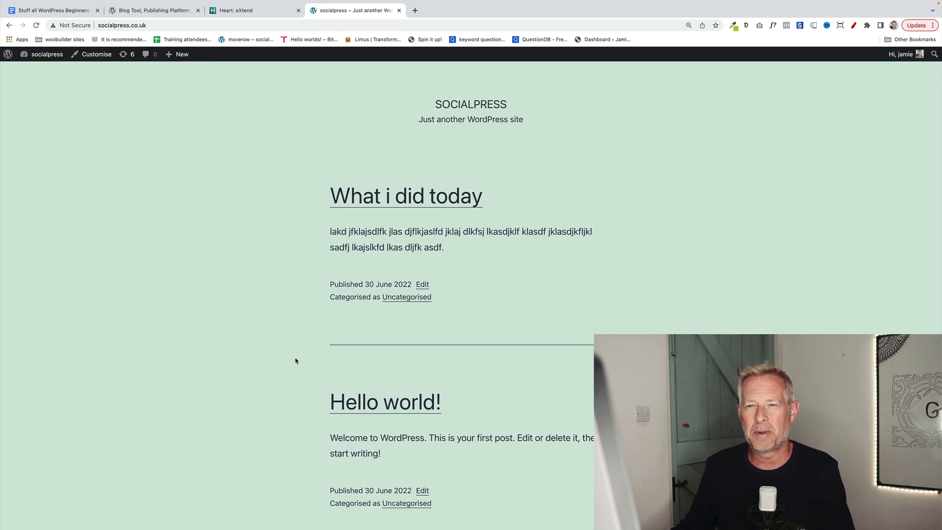
Create a new page titled 'Home' from the Pages list.
{"action": "left_click", "coordinate": [42, 73]}
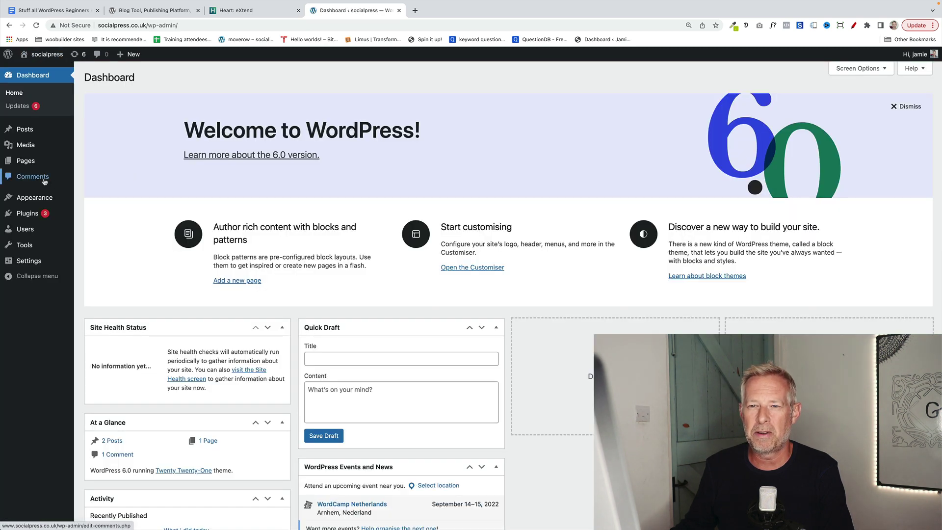
{"action": "mouse_move", "coordinate": [29, 161]}
{"action": "left_click", "coordinate": [92, 162]}
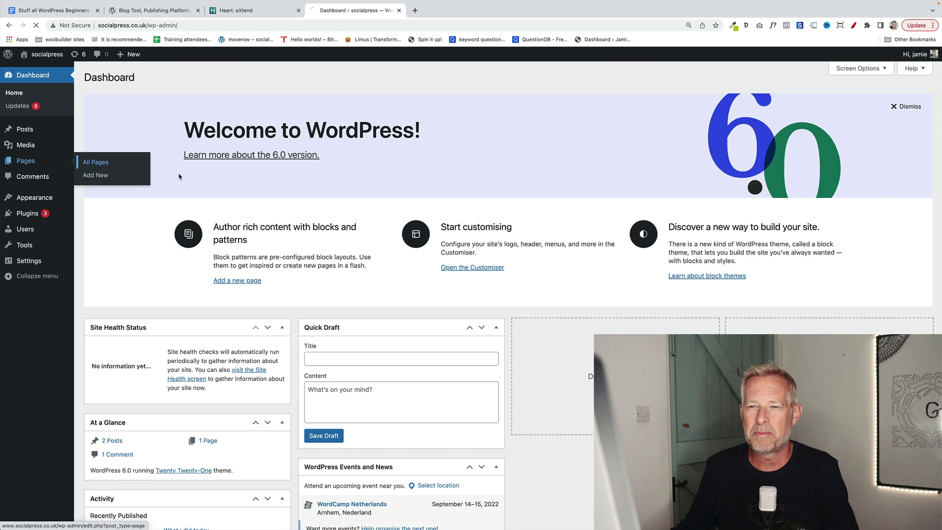
{"action": "left_click", "coordinate": [133, 78]}
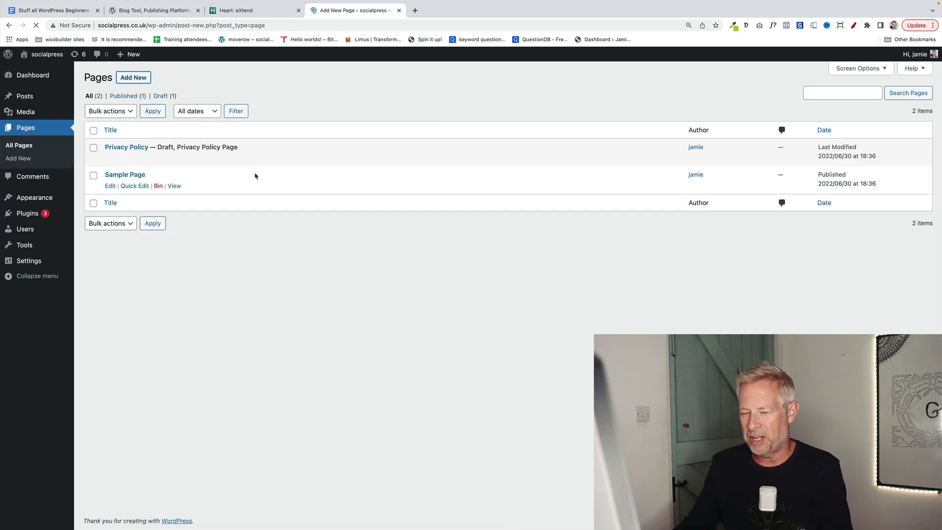
{"action": "type", "text": "Home"}
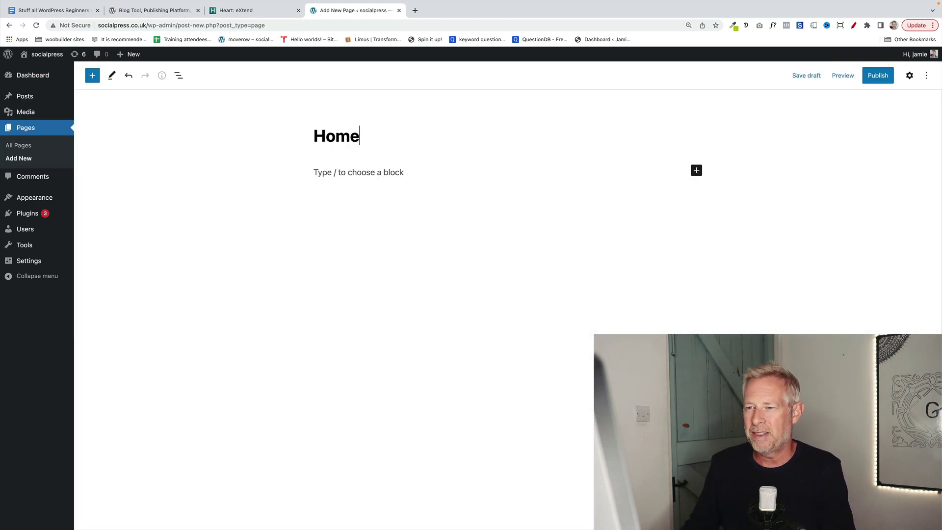
{"action": "key", "text": "Return"}
{"action": "type", "text": "/"}
Leave the page editor and return to the admin Dashboard.
{"action": "left_click", "coordinate": [47, 54]}
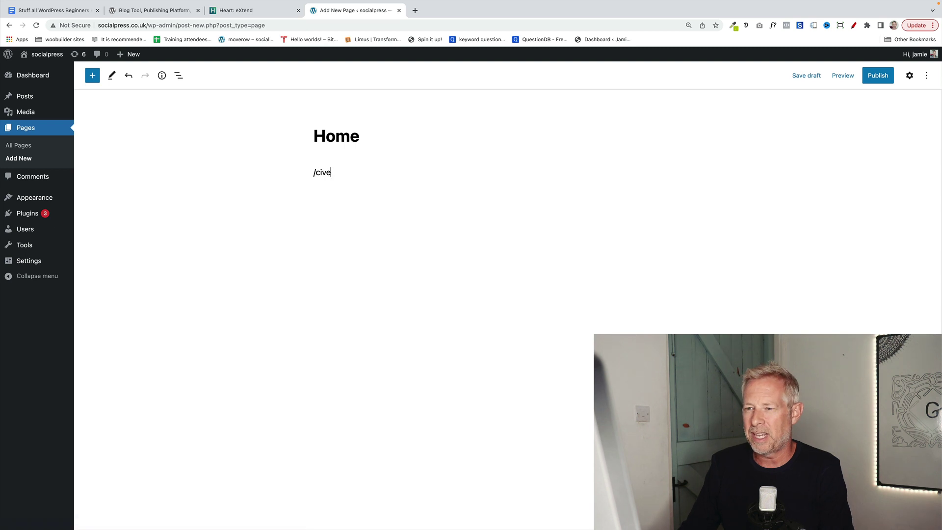
{"action": "left_click", "coordinate": [42, 69]}
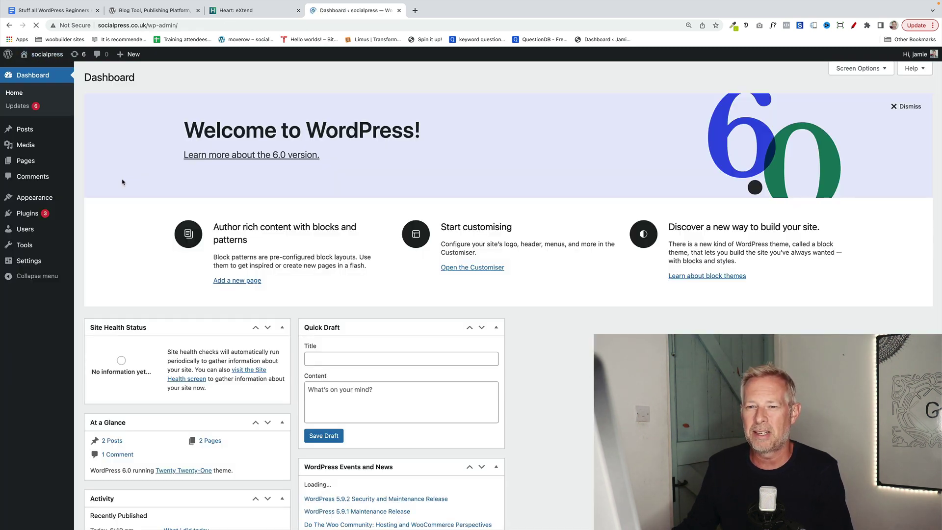
{"action": "mouse_move", "coordinate": [38, 263]}
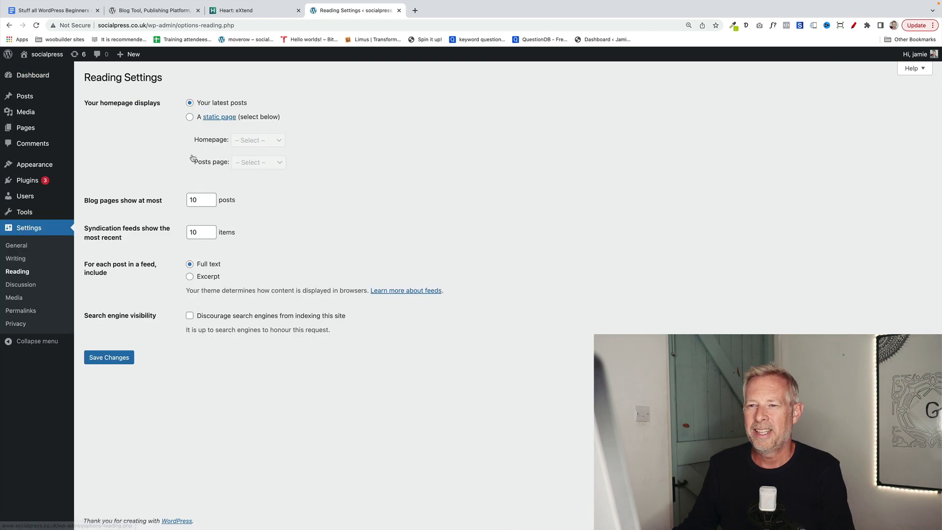
Set the homepage to a static page showing 'Home' and save the Reading settings.
{"action": "left_click_drag", "start_coordinate": [96, 103], "coordinate": [142, 104]}
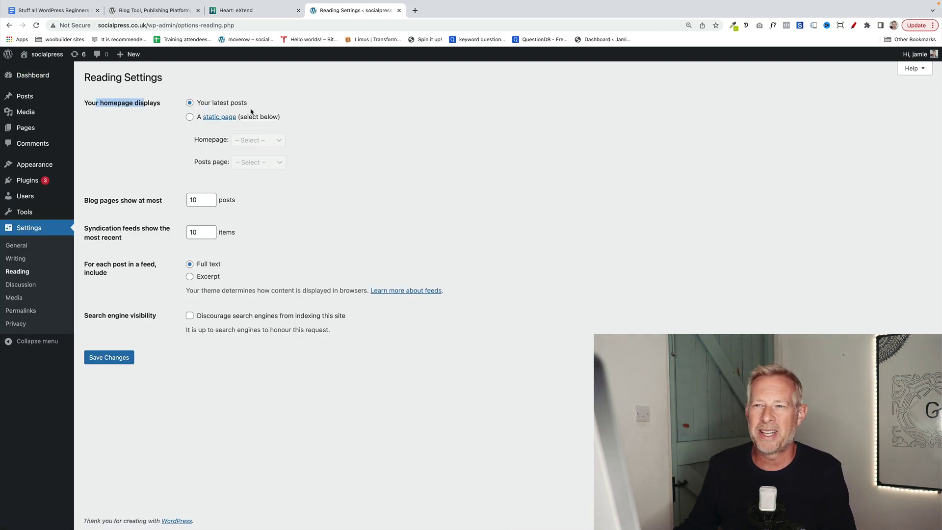
{"action": "left_click_drag", "start_coordinate": [251, 111], "coordinate": [201, 103]}
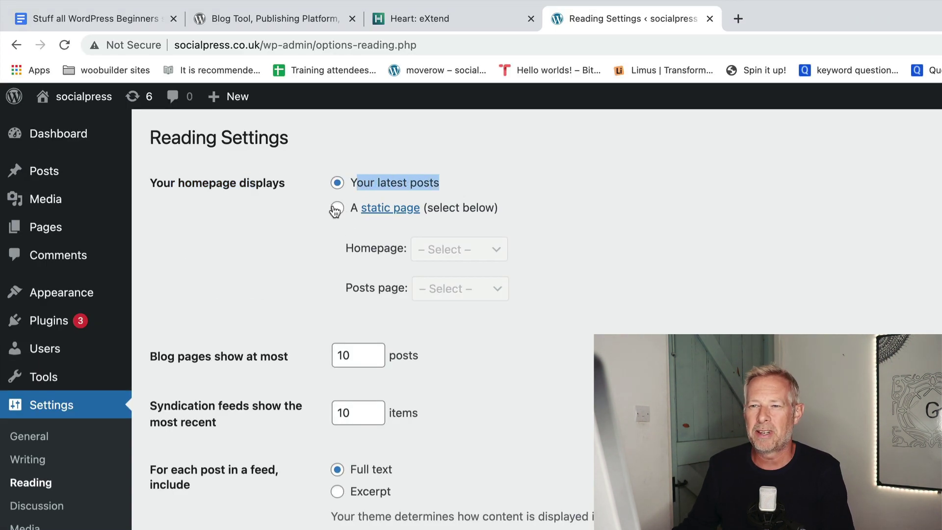
{"action": "left_click", "coordinate": [336, 208]}
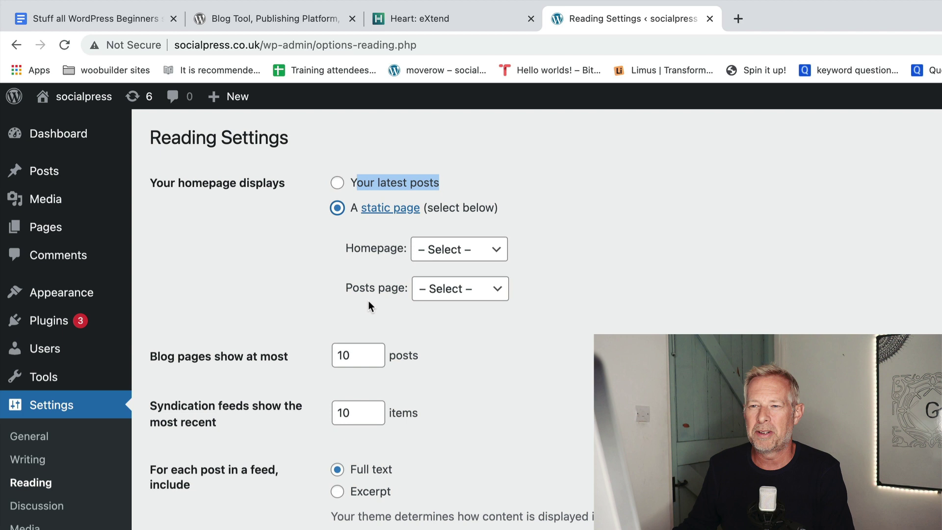
{"action": "left_click", "coordinate": [448, 259]}
{"action": "left_click", "coordinate": [446, 271]}
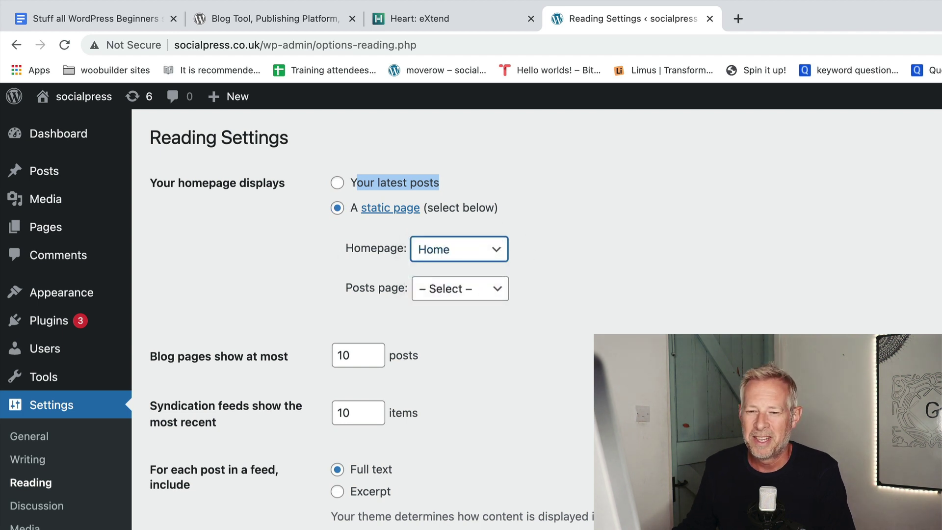
{"action": "key", "text": "Return"}
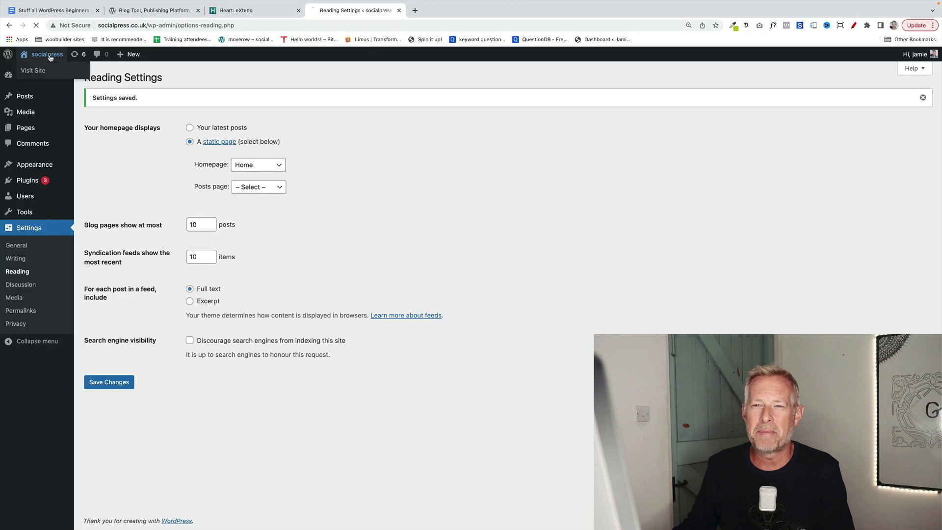
View the live front page, now showing the Home page's welcome heading.
{"action": "left_click", "coordinate": [46, 55]}
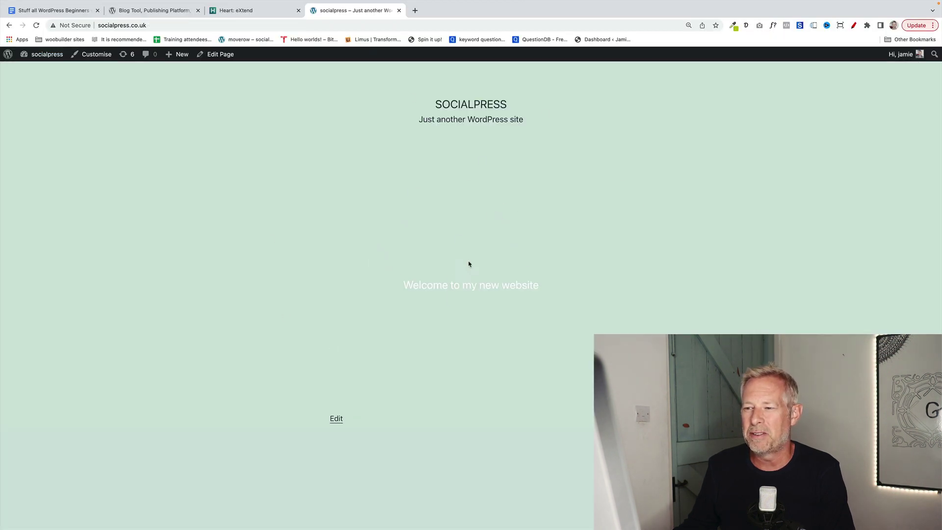
{"action": "left_click_drag", "start_coordinate": [556, 280], "coordinate": [384, 286]}
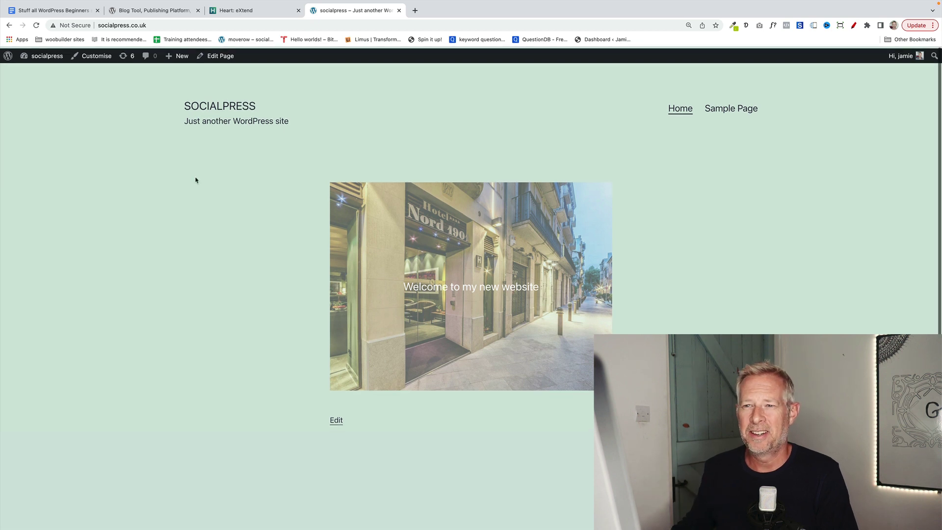
{"action": "mouse_move", "coordinate": [181, 59]}
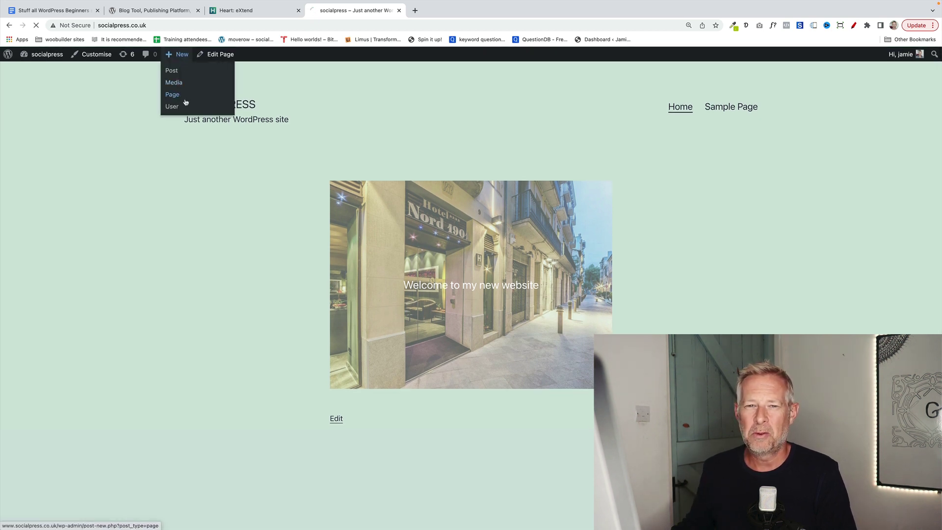
Title the new page 'Blog' and publish it.
{"action": "type", "text": "Bl"}
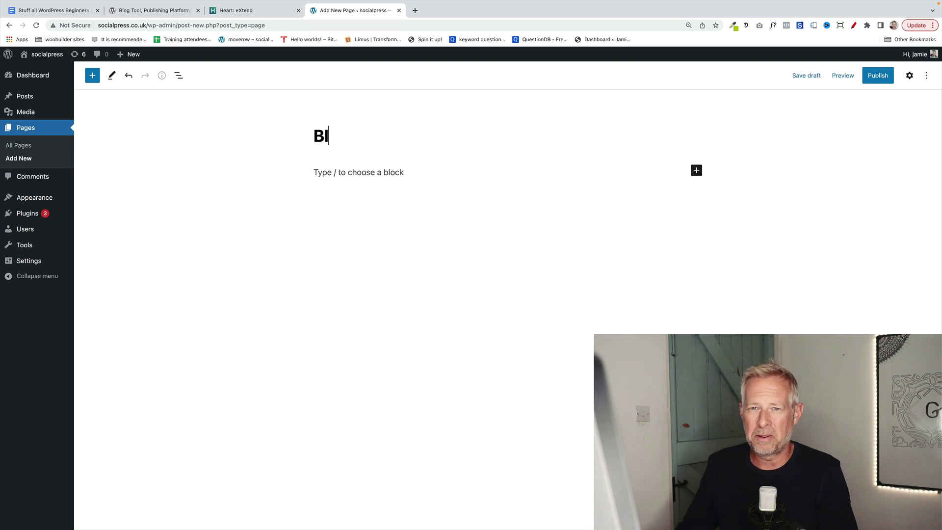
{"action": "type", "text": "og"}
{"action": "left_click", "coordinate": [867, 78]}
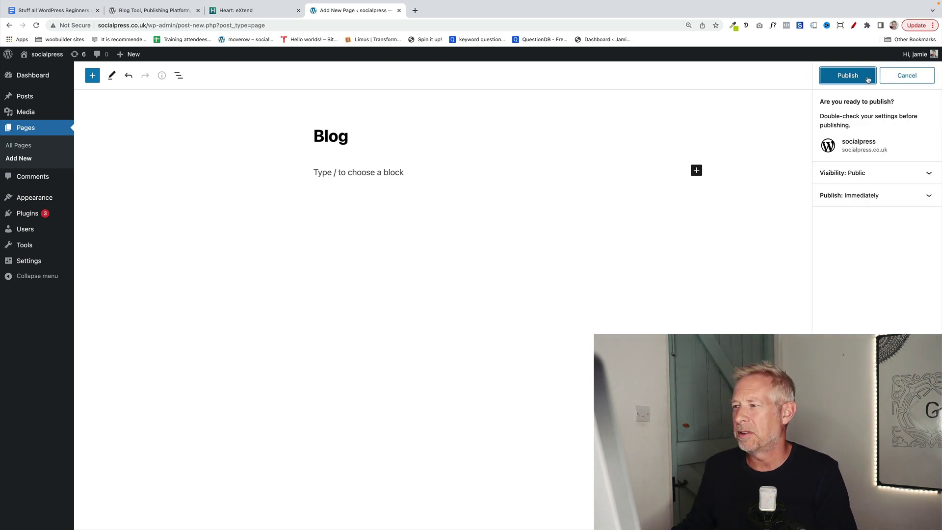
{"action": "left_click", "coordinate": [868, 79]}
Choose Blog as the posts page in Reading settings and save.
{"action": "mouse_move", "coordinate": [71, 261]}
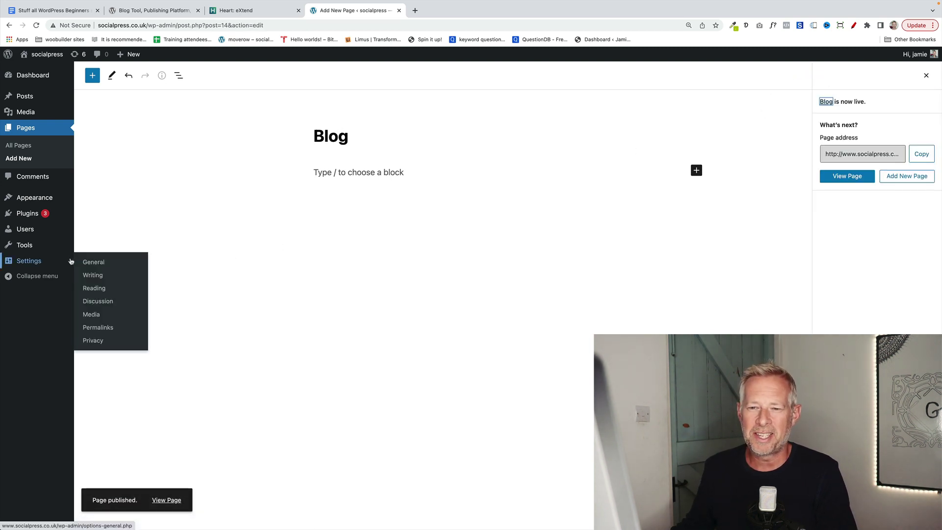
{"action": "left_click", "coordinate": [82, 290]}
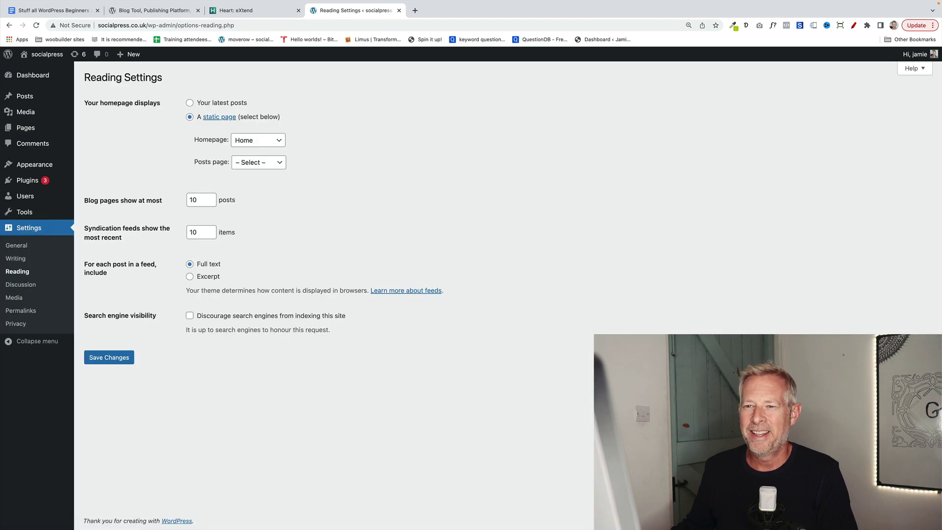
{"action": "left_click_drag", "start_coordinate": [200, 165], "coordinate": [260, 164]}
{"action": "left_click", "coordinate": [258, 163]}
{"action": "left_click", "coordinate": [246, 171]}
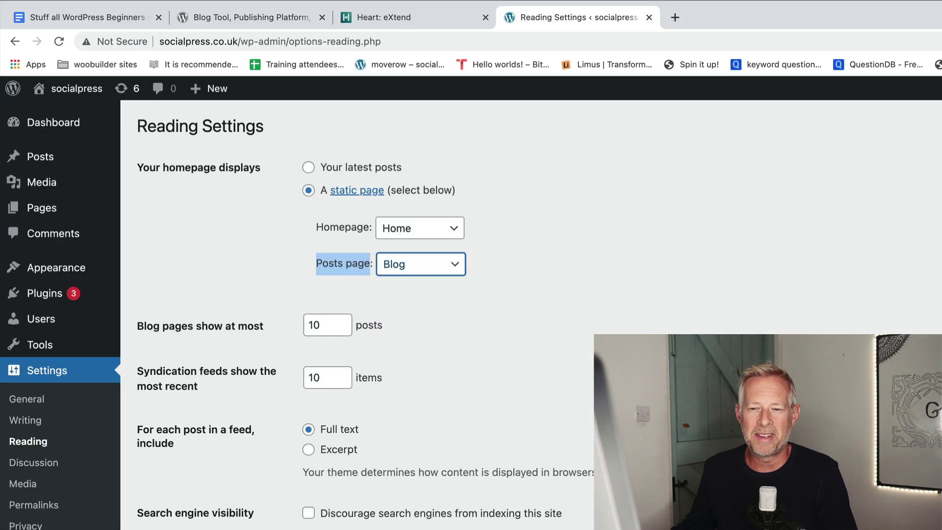
{"action": "key", "text": "Return"}
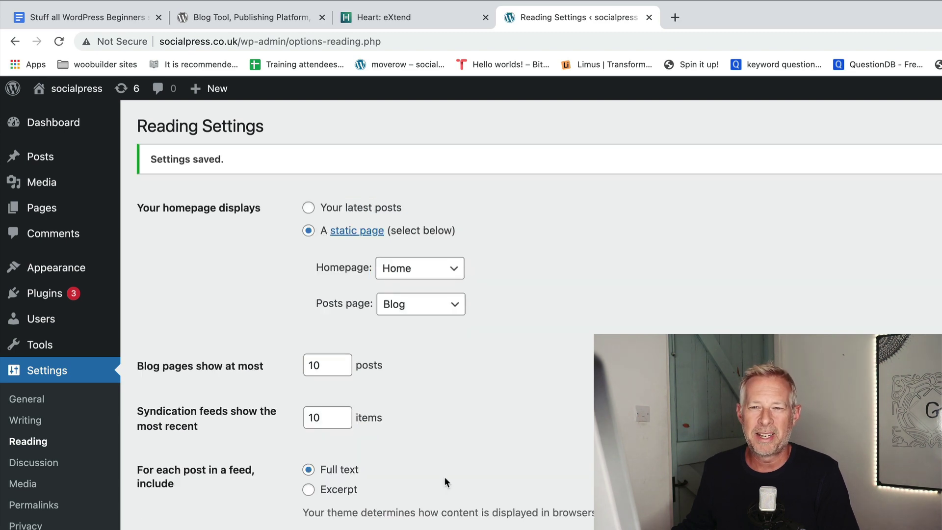
{"action": "mouse_move", "coordinate": [57, 267]}
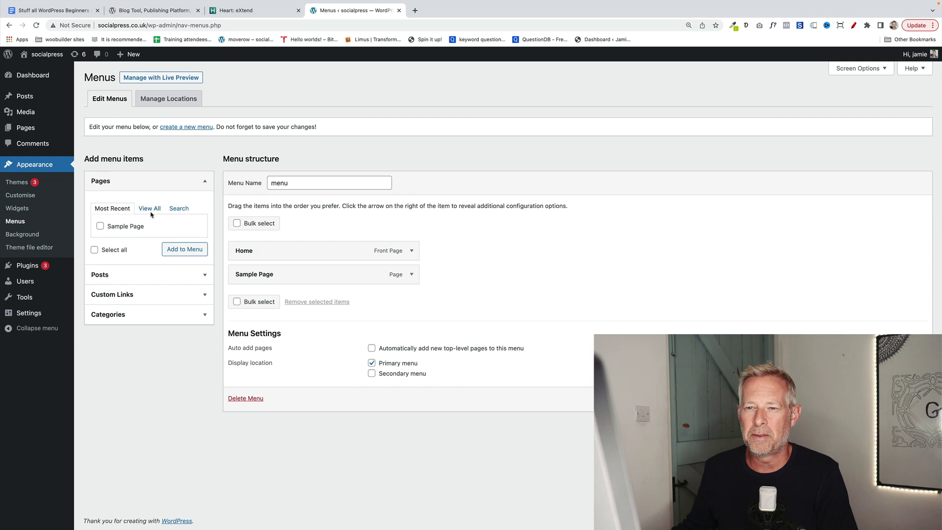
Add the Blog page to the menu, place it above Sample Page, and view the live site.
{"action": "left_click", "coordinate": [150, 208]}
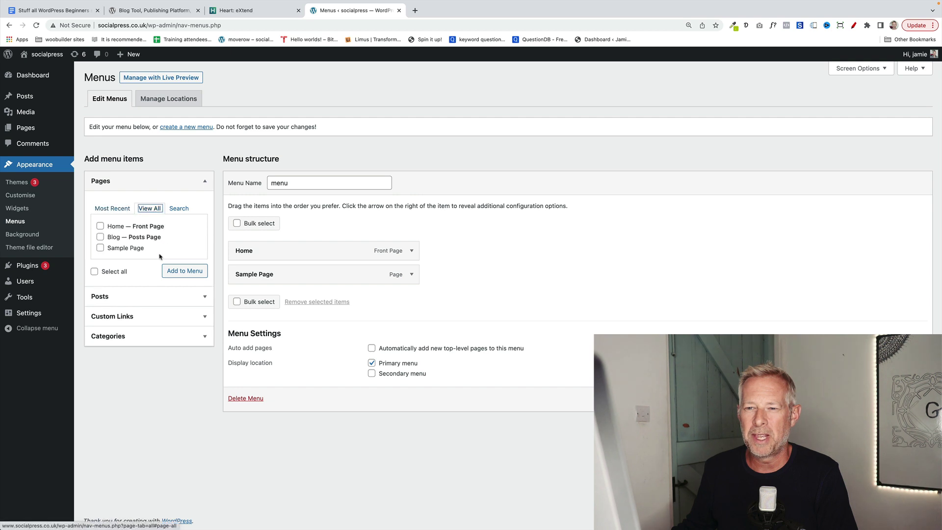
{"action": "left_click", "coordinate": [100, 237]}
{"action": "left_click", "coordinate": [175, 271]}
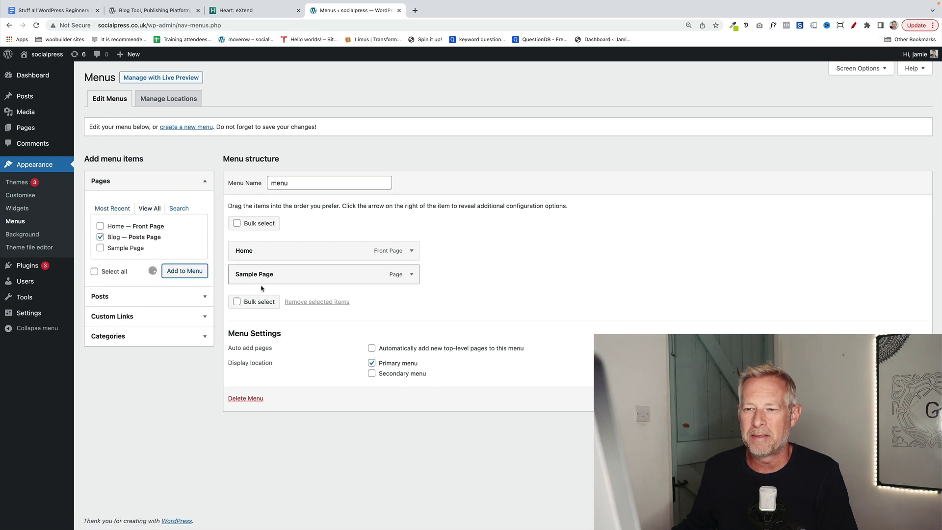
{"action": "left_click_drag", "start_coordinate": [276, 299], "coordinate": [277, 273]}
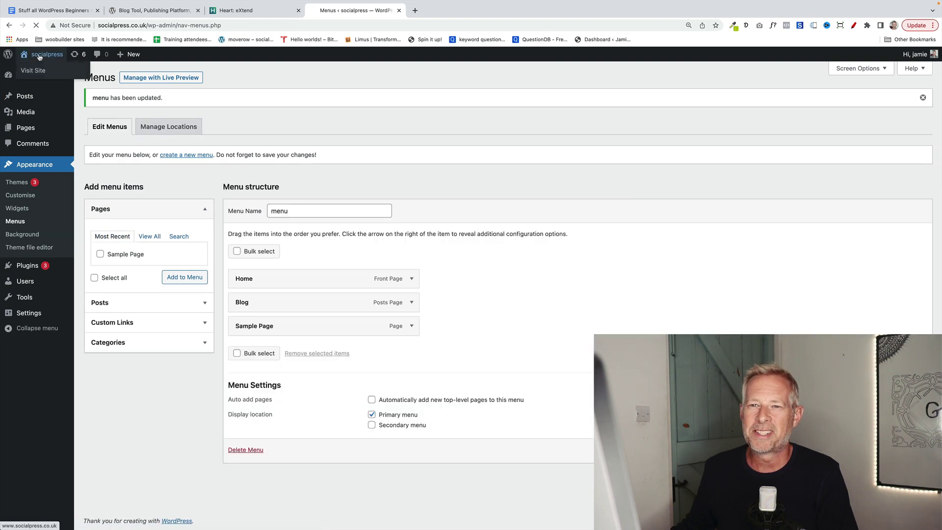
{"action": "left_click", "coordinate": [47, 54]}
Open Blog from the site menu and scroll through its listed posts.
{"action": "left_click", "coordinate": [683, 107]}
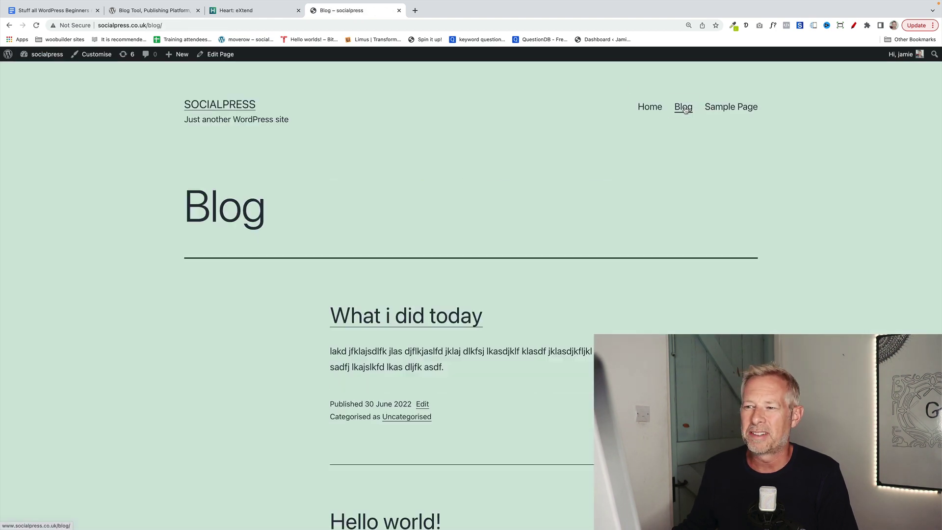
{"action": "scroll", "coordinate": [299, 265], "scroll_direction": "down", "scroll_amount": 2}
{"action": "scroll", "coordinate": [298, 265], "scroll_direction": "down", "scroll_amount": 3}
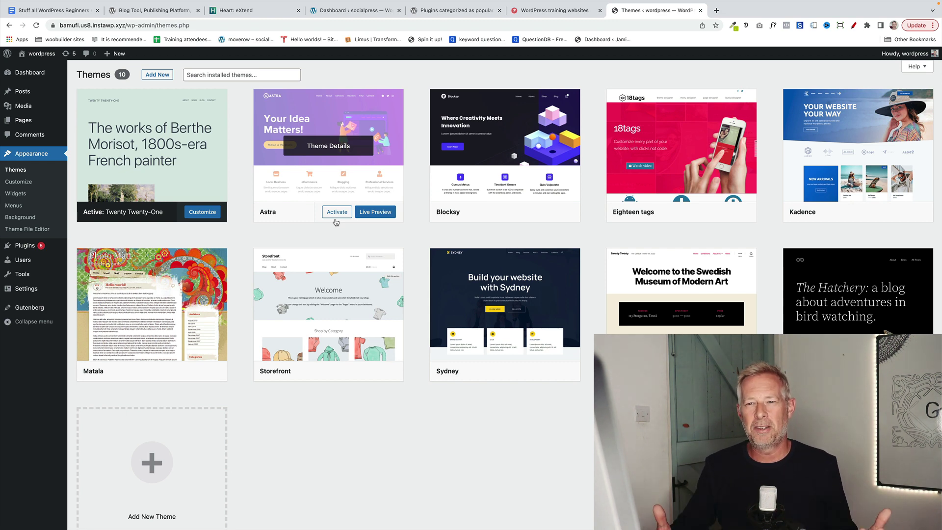
Activate the Matala theme from the installed themes and view the site's front end.
{"action": "left_click", "coordinate": [42, 54]}
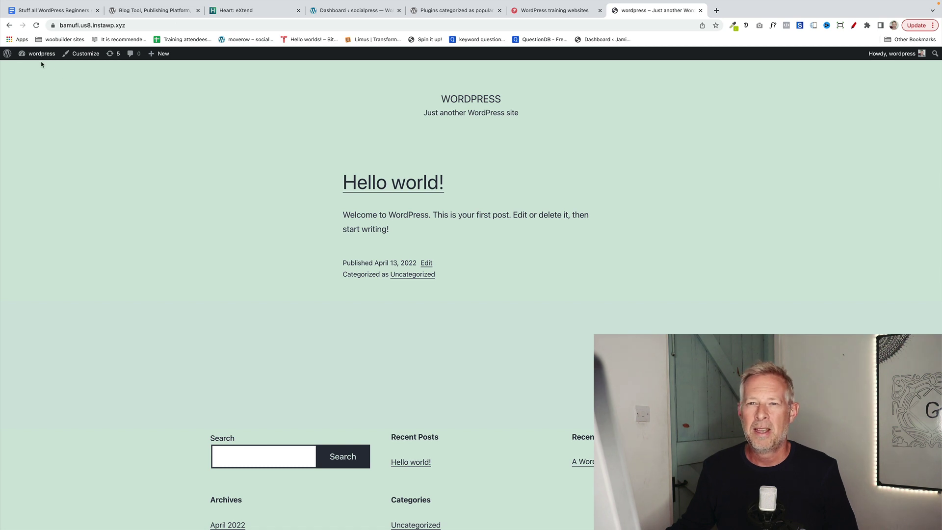
{"action": "mouse_move", "coordinate": [41, 55]}
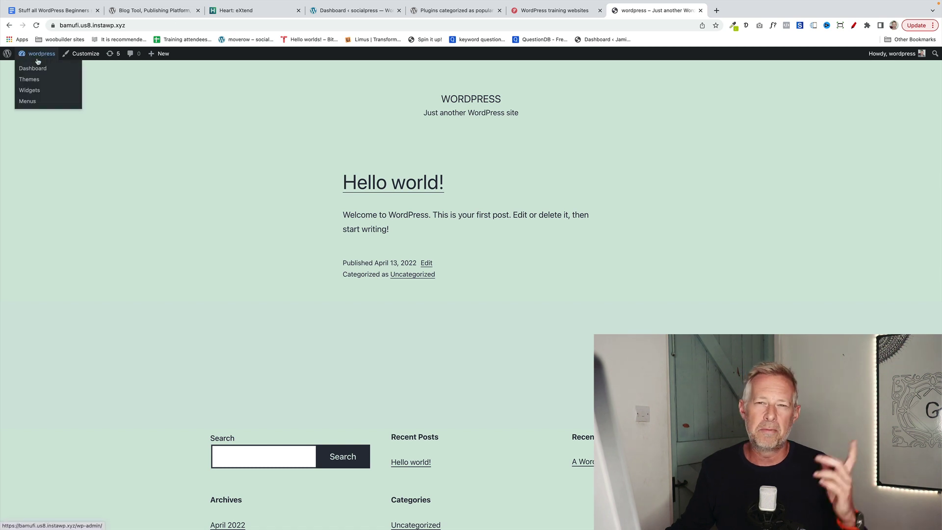
{"action": "left_click", "coordinate": [30, 78]}
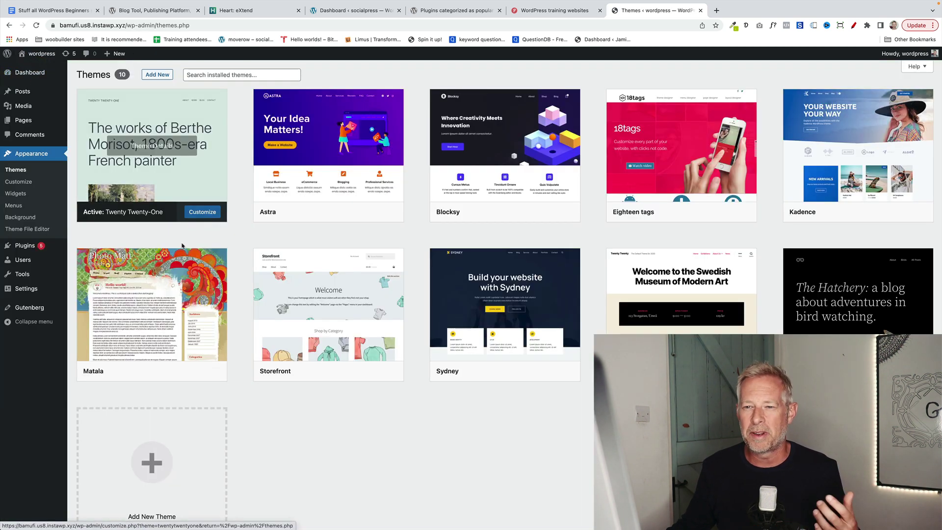
{"action": "left_click", "coordinate": [197, 373]}
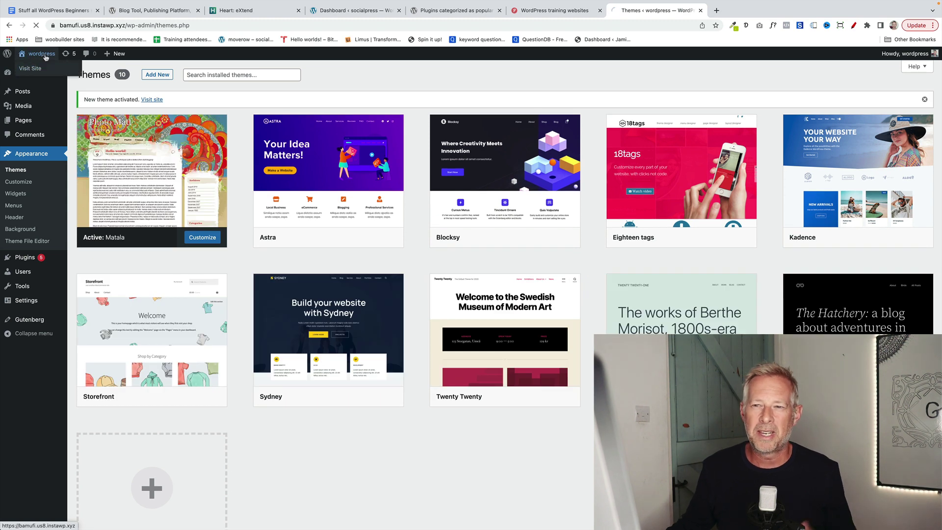
{"action": "left_click", "coordinate": [45, 62]}
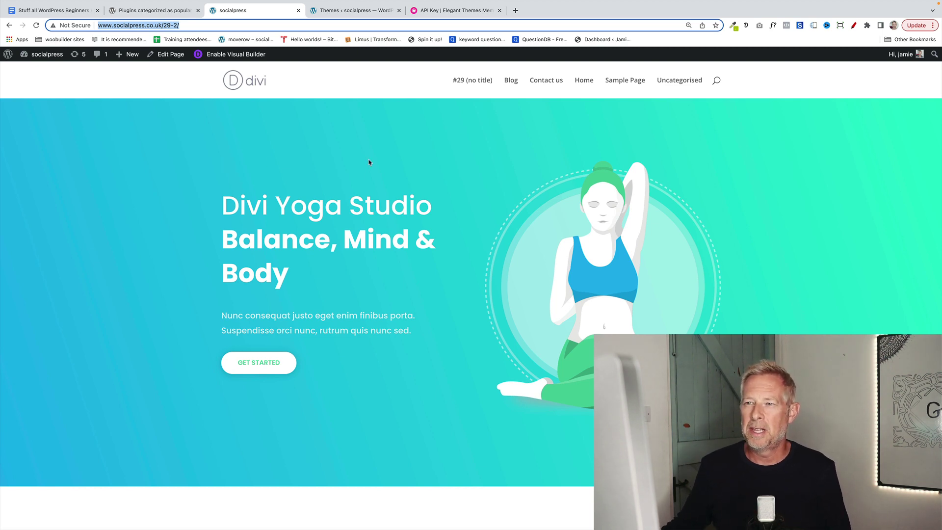
Activate Astra, then reload the socialpress front page to see raw Divi shortcodes.
{"action": "left_click", "coordinate": [354, 11]}
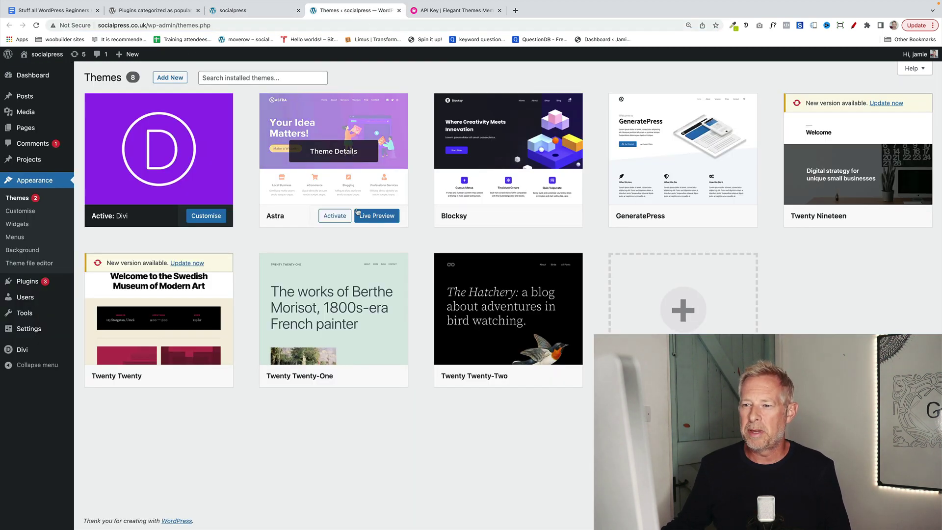
{"action": "left_click", "coordinate": [343, 215]}
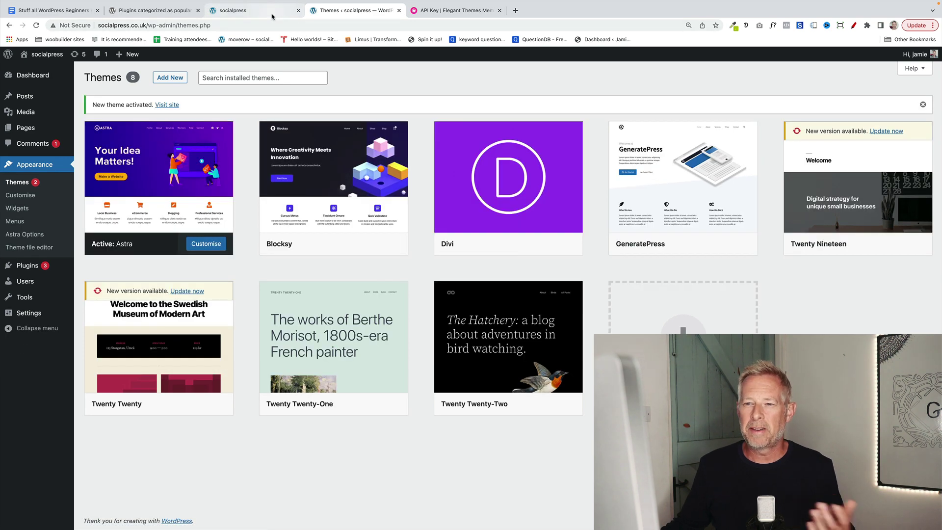
{"action": "left_click", "coordinate": [265, 11]}
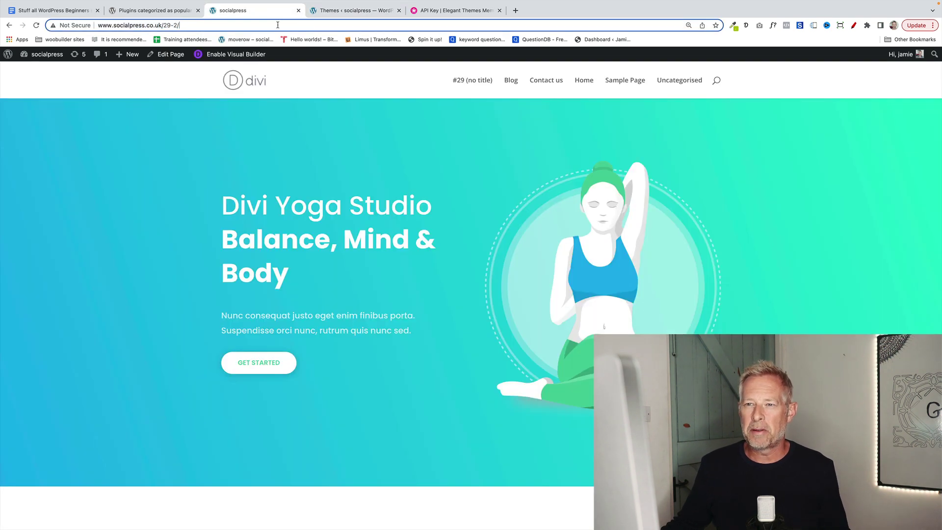
{"action": "key", "text": "Return"}
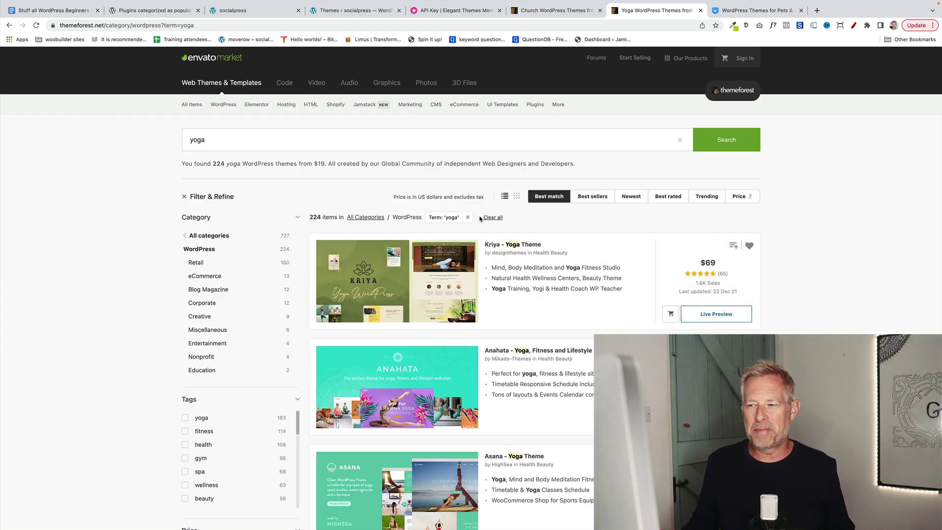
Scroll the yoga and church theme results, then show the Pets & Animals WordPress themes.
{"action": "scroll", "coordinate": [621, 95], "scroll_direction": "down", "scroll_amount": 2}
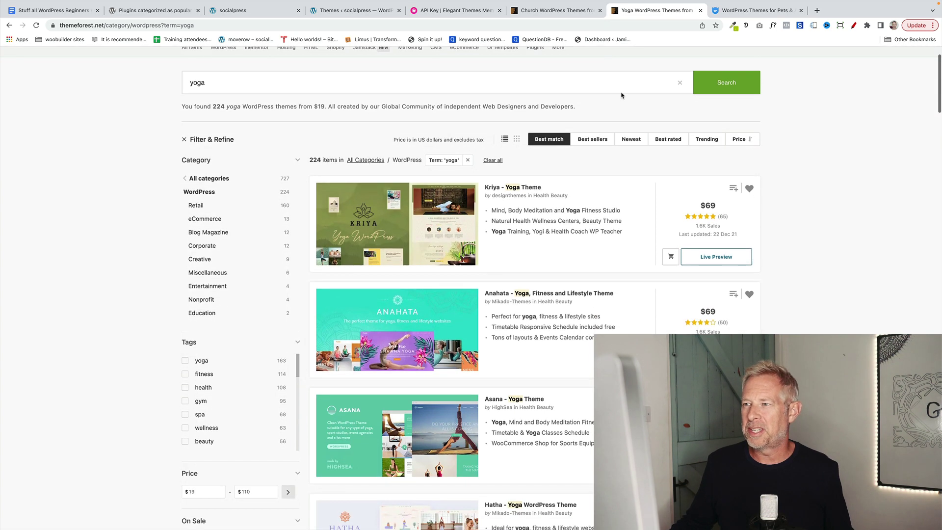
{"action": "left_click", "coordinate": [557, 10]}
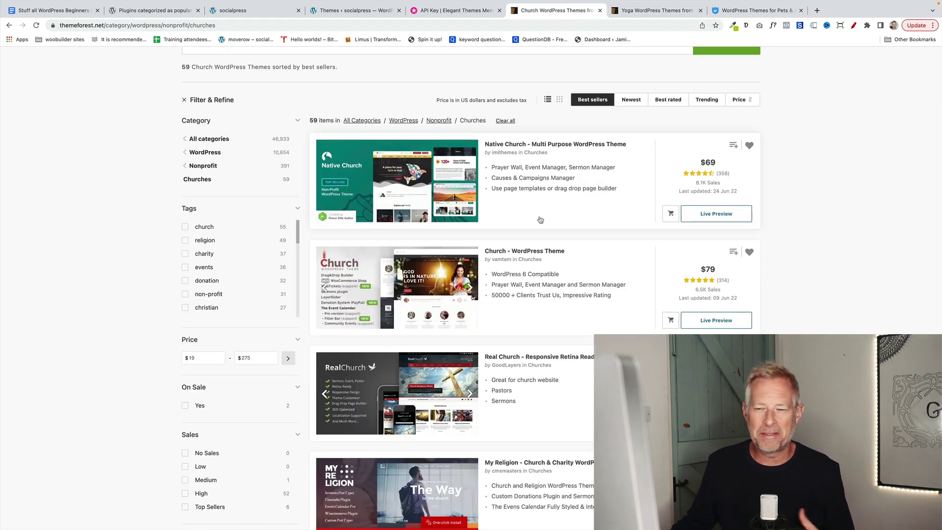
{"action": "scroll", "coordinate": [540, 220], "scroll_direction": "down", "scroll_amount": 3}
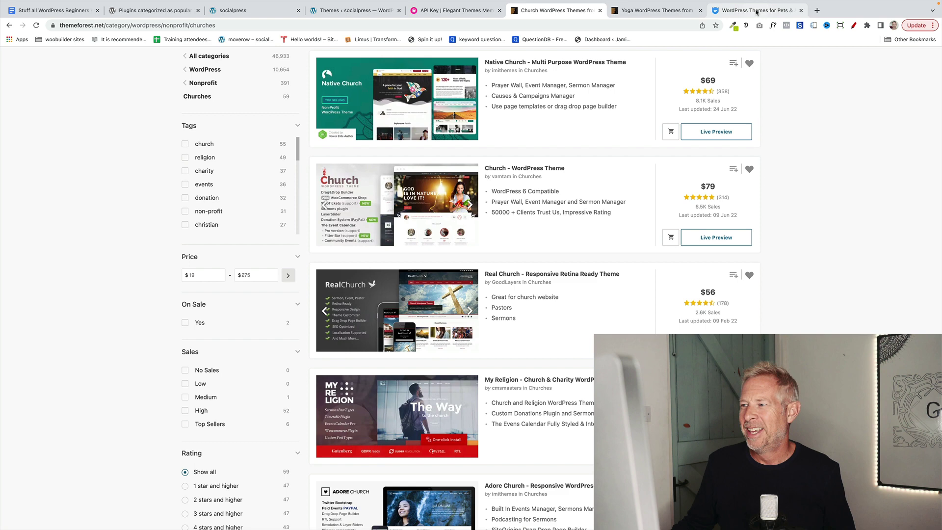
{"action": "left_click", "coordinate": [757, 12]}
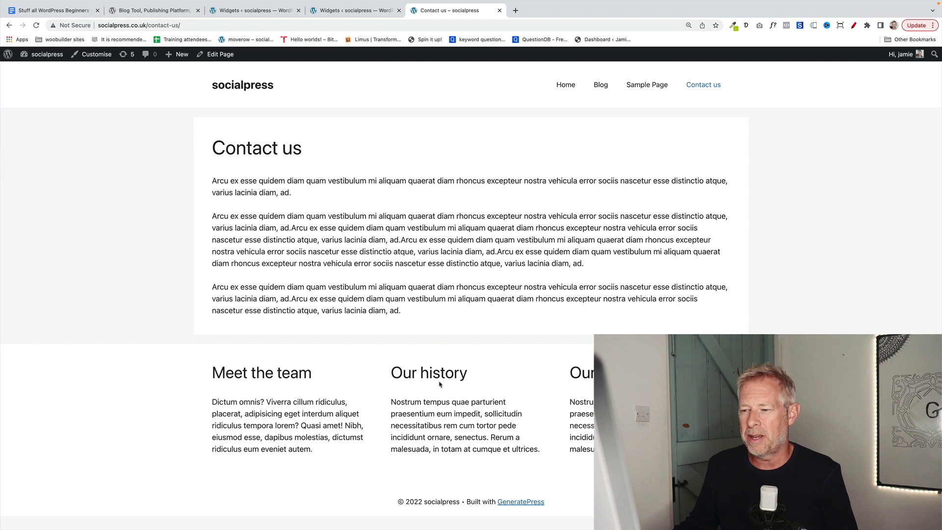
Visit the Sample Page, Contact us and Home pages of socialpress.
{"action": "left_click", "coordinate": [645, 87]}
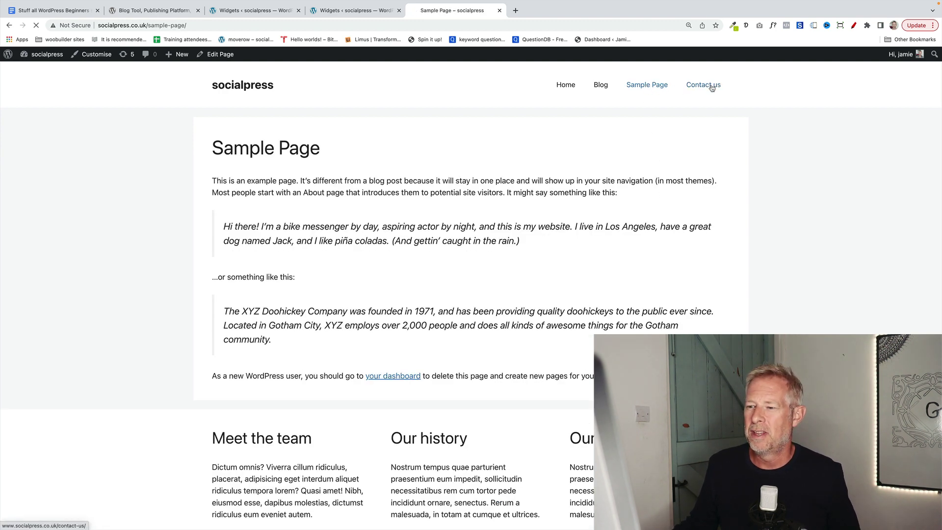
{"action": "left_click", "coordinate": [712, 87]}
{"action": "left_click", "coordinate": [565, 85]}
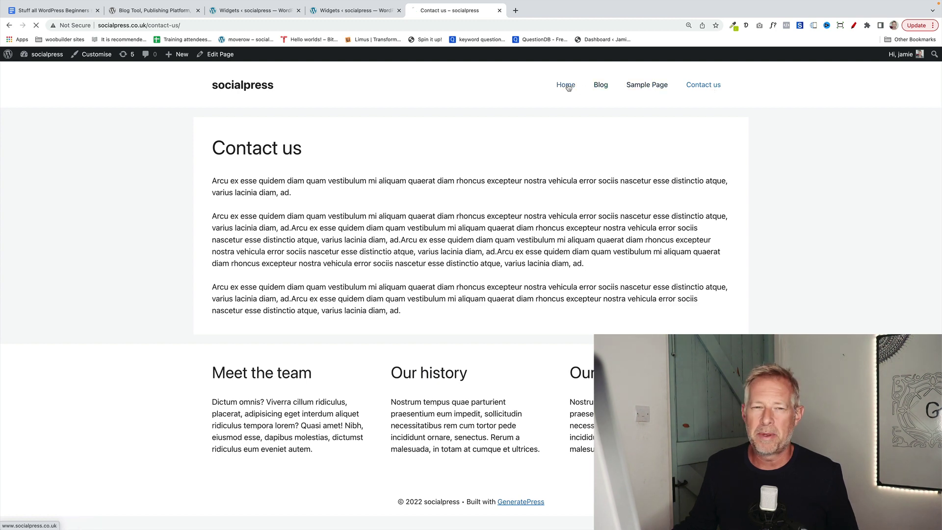
Inspect Footer Widget 1 and Footer Widget 2 in Widgets, then return to the live site.
{"action": "mouse_move", "coordinate": [54, 59]}
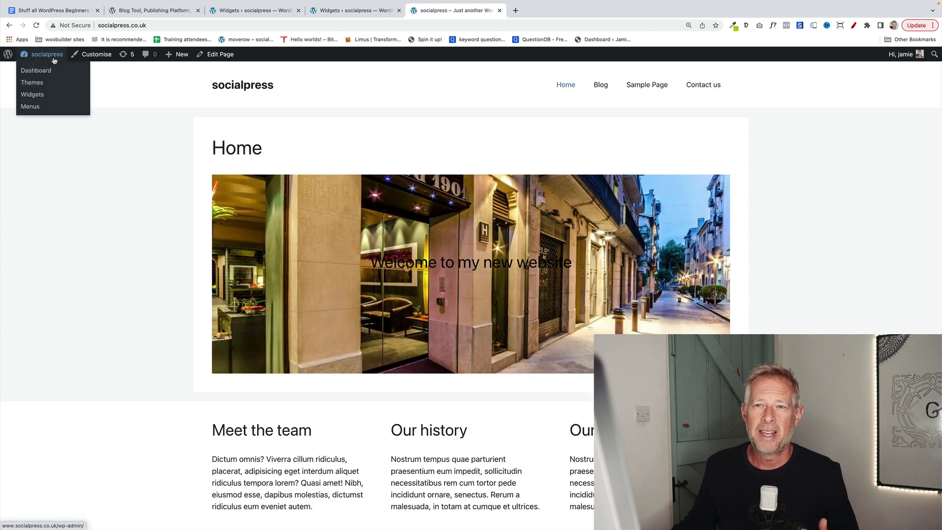
{"action": "left_click", "coordinate": [45, 96]}
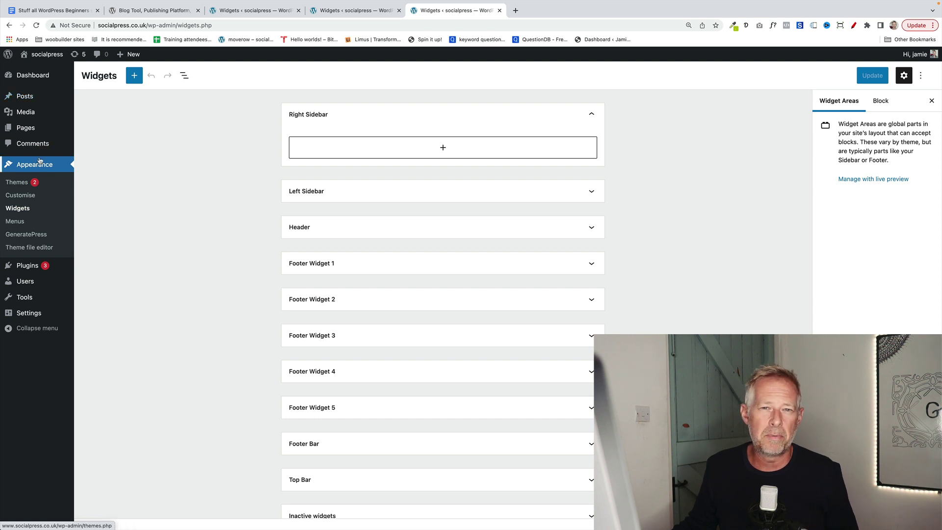
{"action": "left_click", "coordinate": [363, 266]}
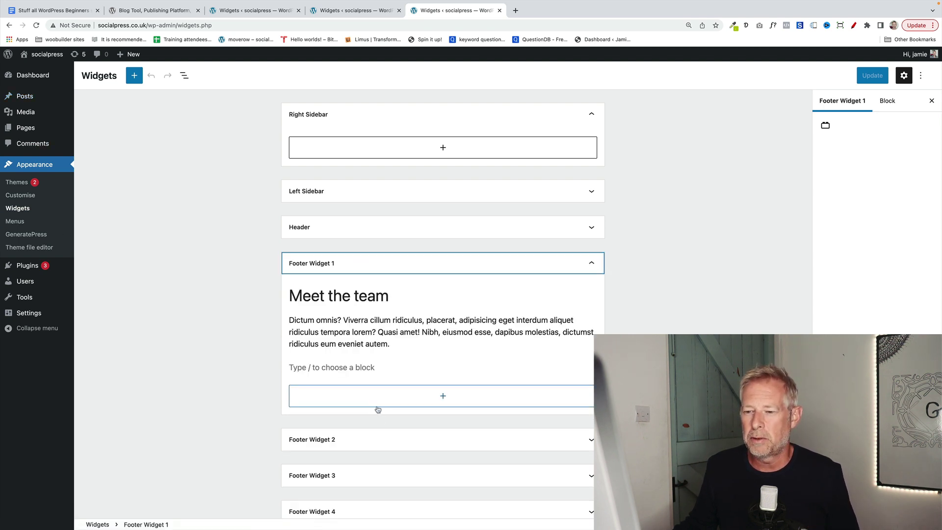
{"action": "left_click", "coordinate": [387, 439]}
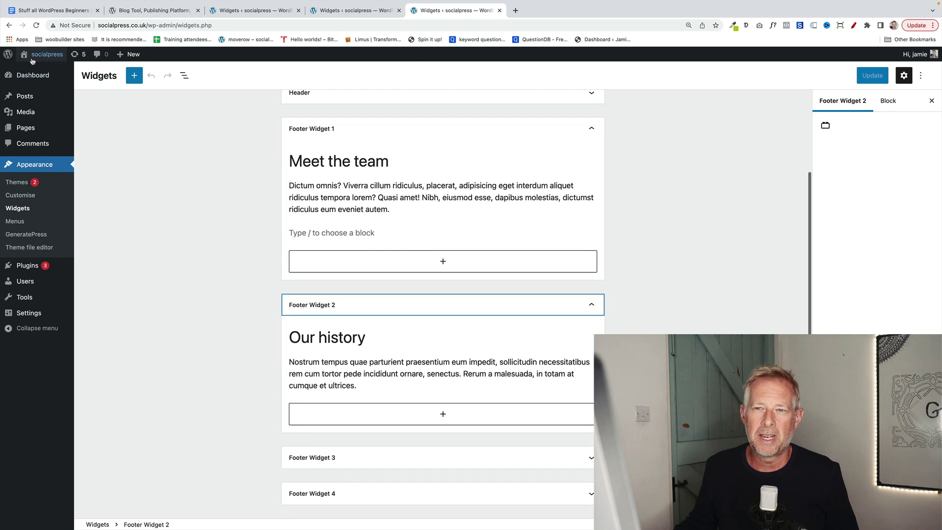
{"action": "left_click", "coordinate": [88, 78]}
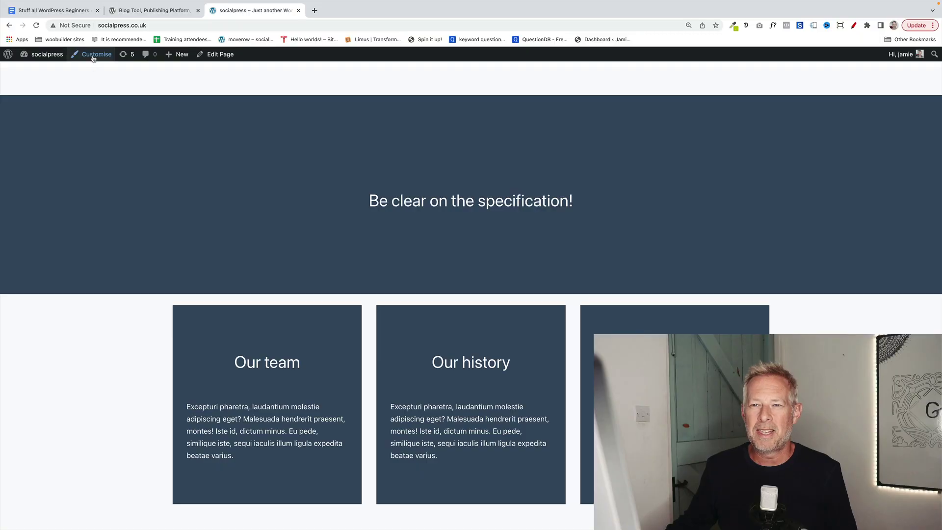
Open the site Customiser from the admin bar.
{"action": "left_click", "coordinate": [93, 58]}
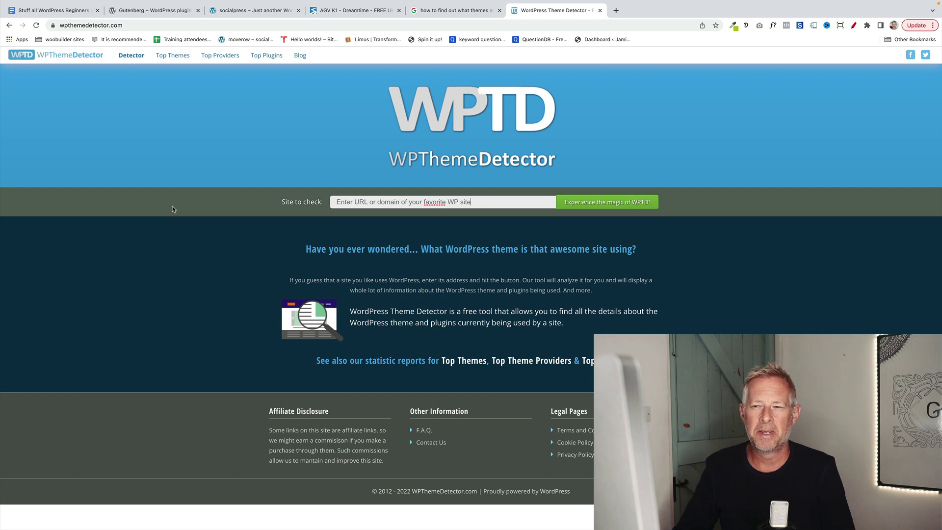
Enter pootlepress.com as the site to check and run theme detection.
{"action": "left_click", "coordinate": [373, 204]}
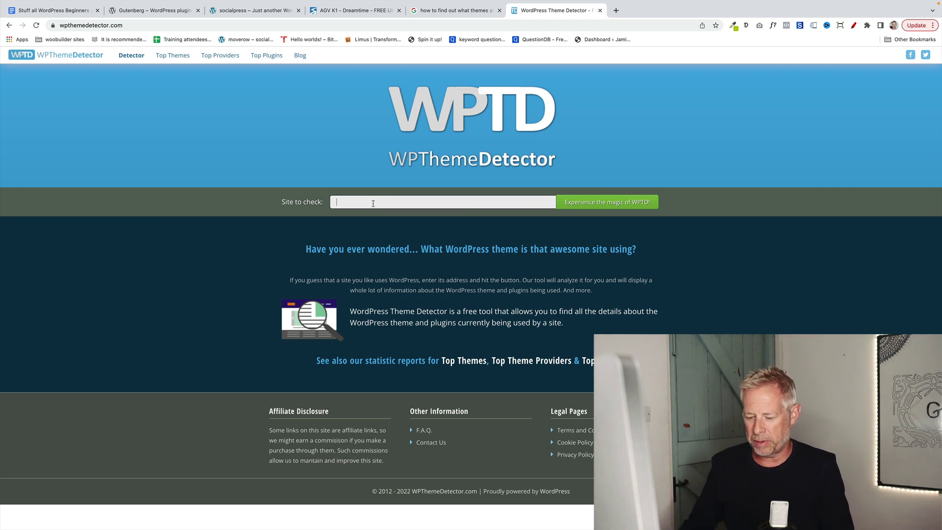
{"action": "type", "text": "p"}
{"action": "type", "text": "ootlepres"}
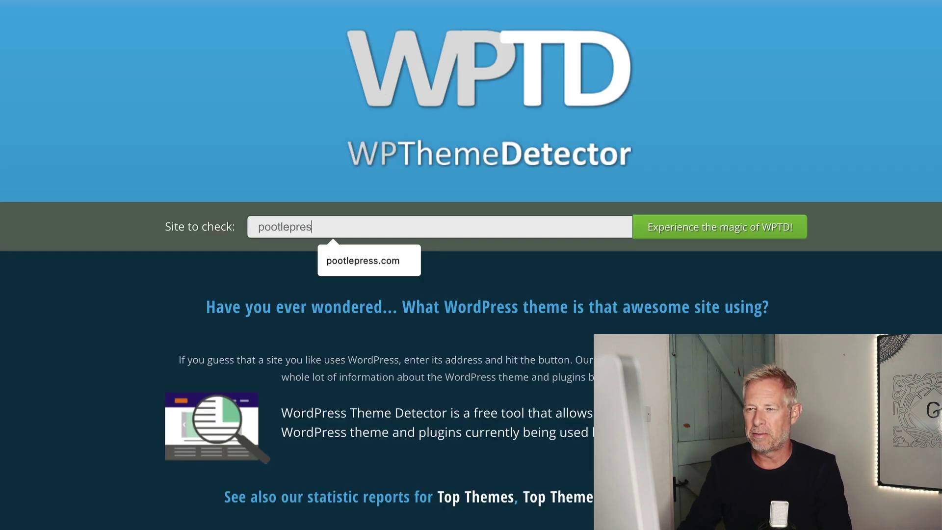
{"action": "type", "text": "s.com"}
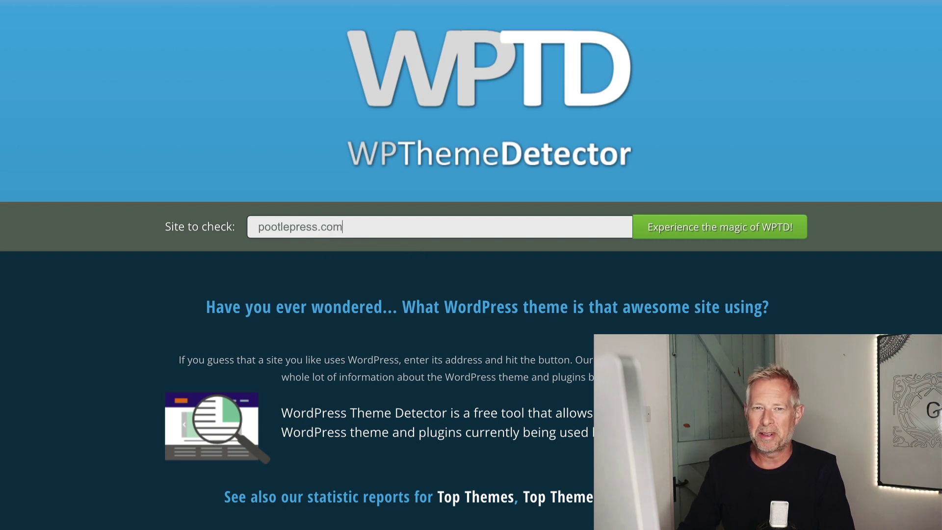
{"action": "key", "text": "Return"}
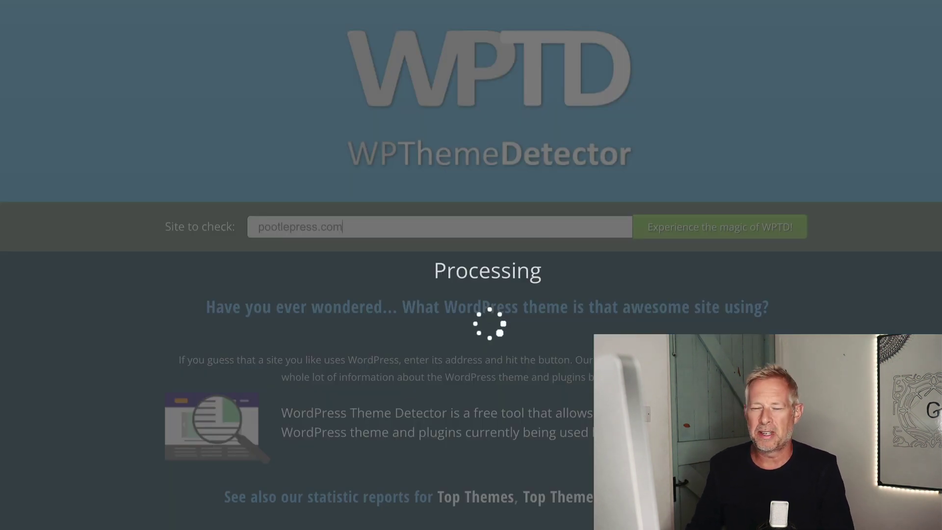